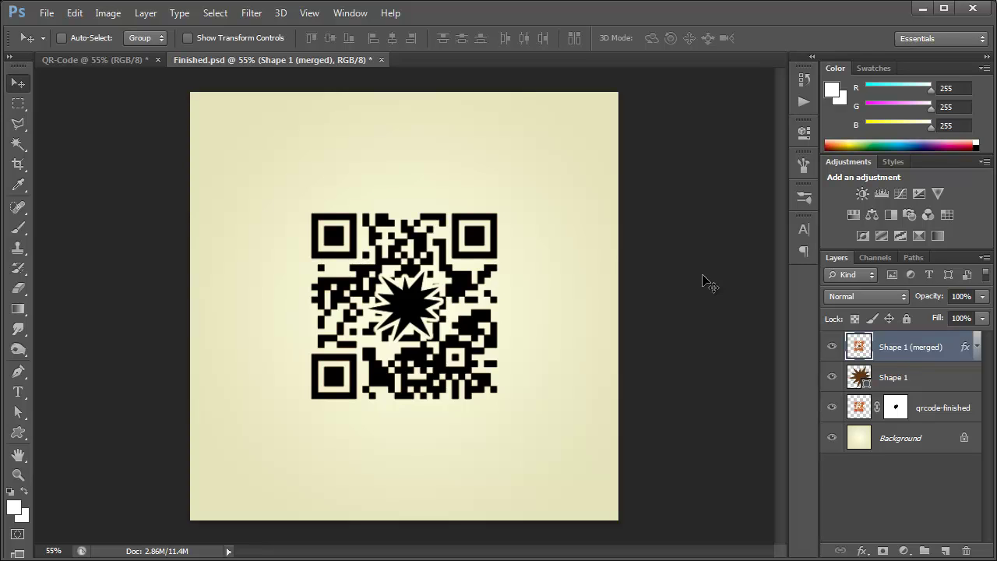
# Hide the Shape 1 (merged) layer to reveal the orange QR code around the starburst.
pyautogui.click(833, 350)
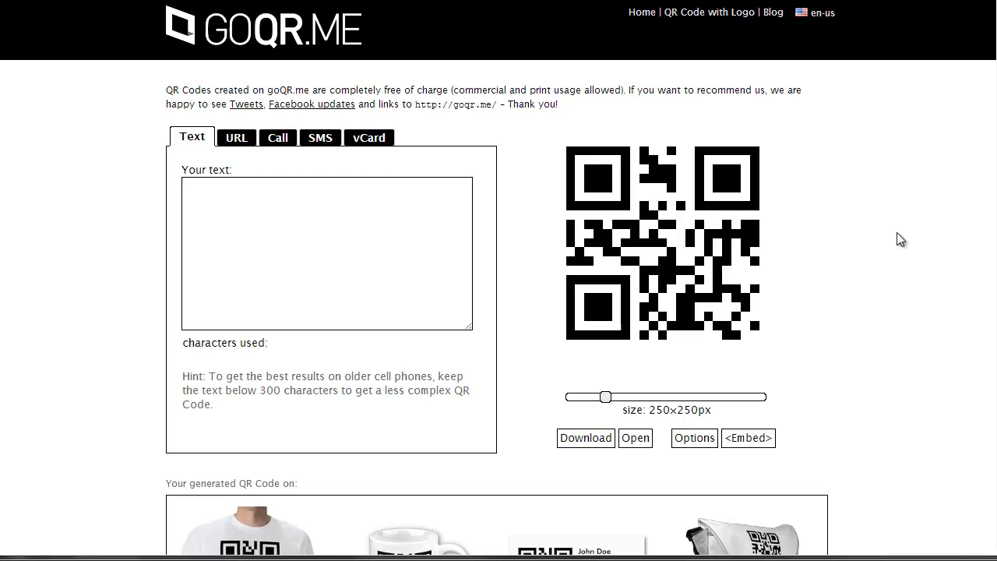
pyautogui.click(237, 141)
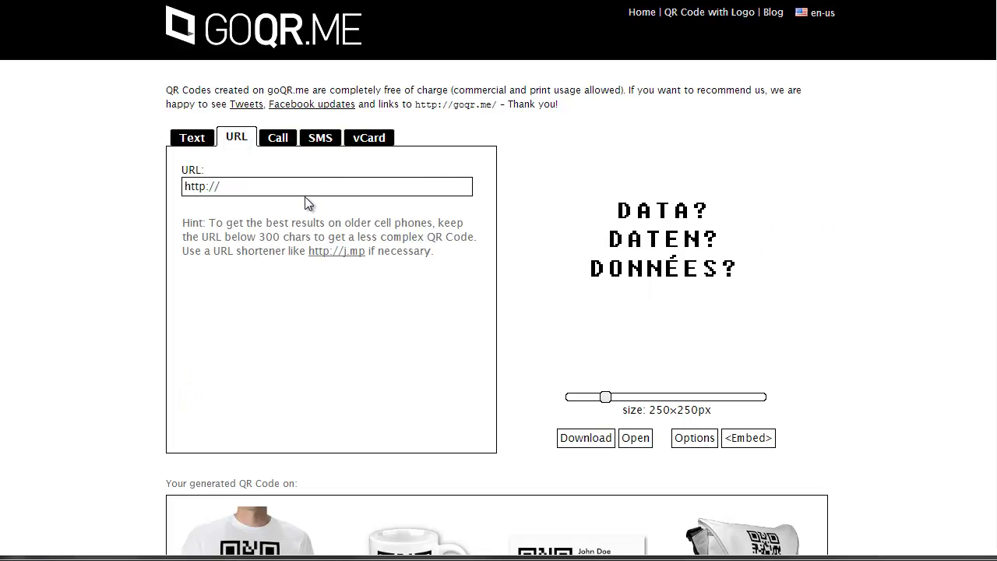
pyautogui.click(306, 186)
pyautogui.write('robertsprod')
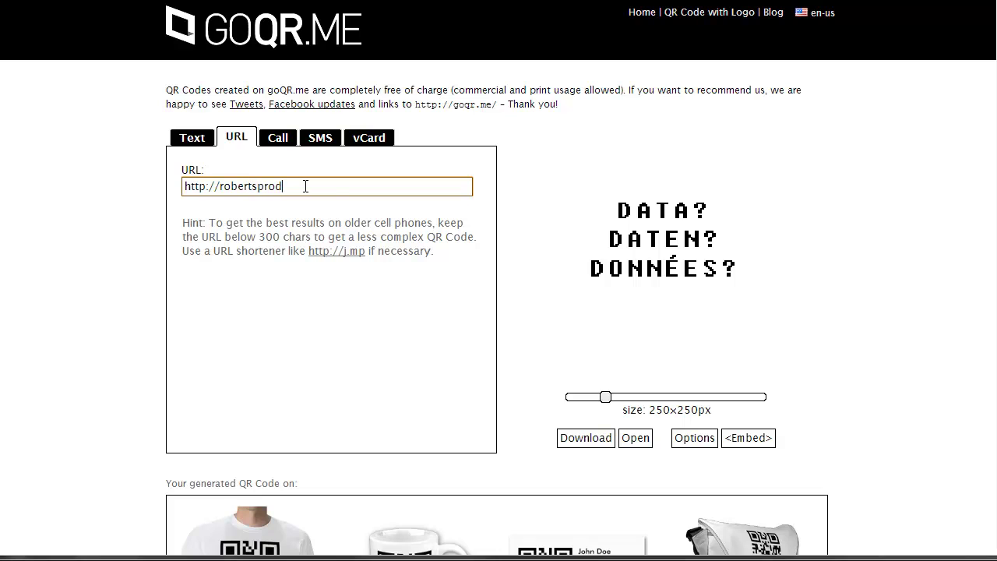
pyautogui.write('uctions.net')
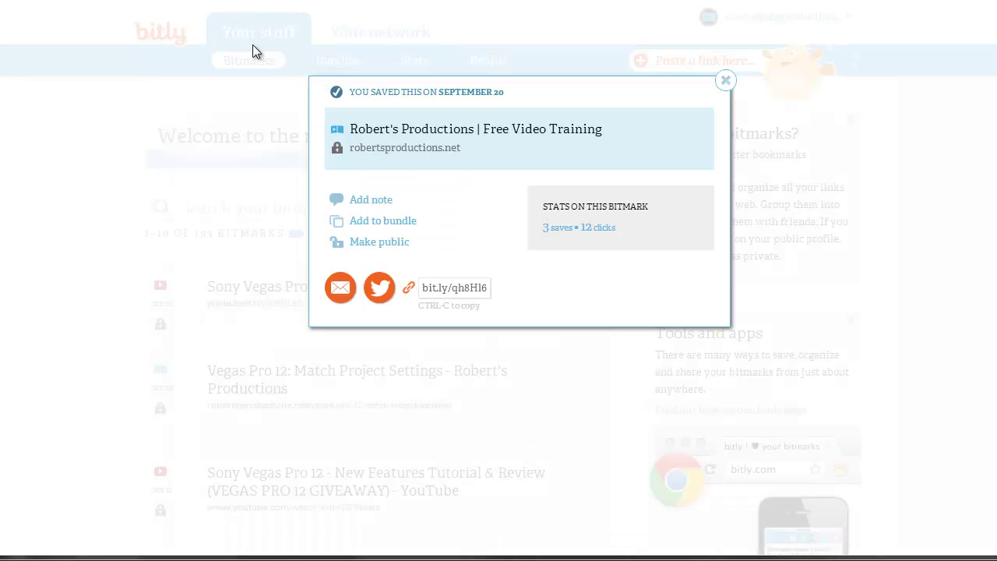
pyautogui.click(451, 290)
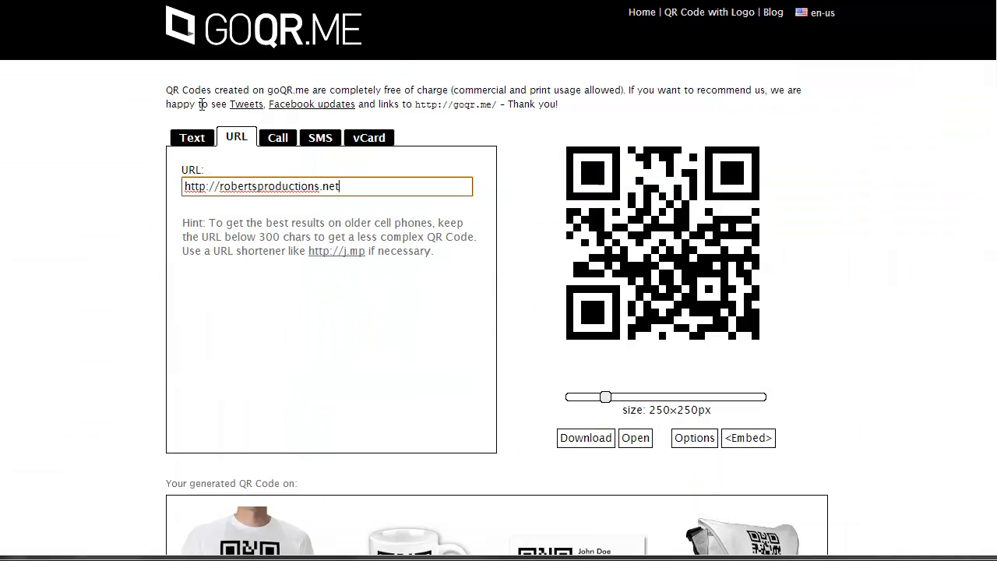
pyautogui.tripleClick(364, 187)
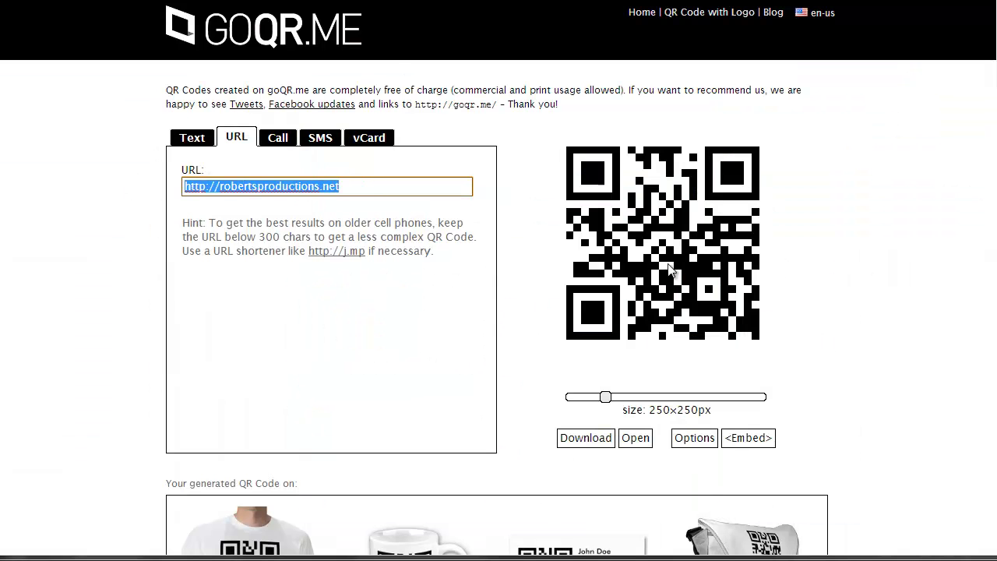
pyautogui.hotkey('ctrl', 'v')
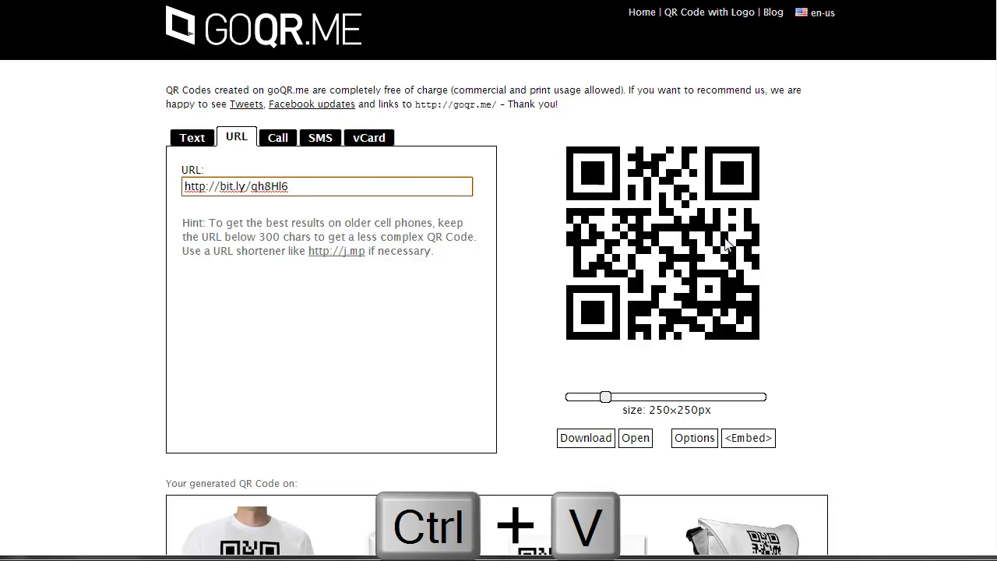
pyautogui.scroll(-2, 780, 257)
pyautogui.scroll(1, 670, 251)
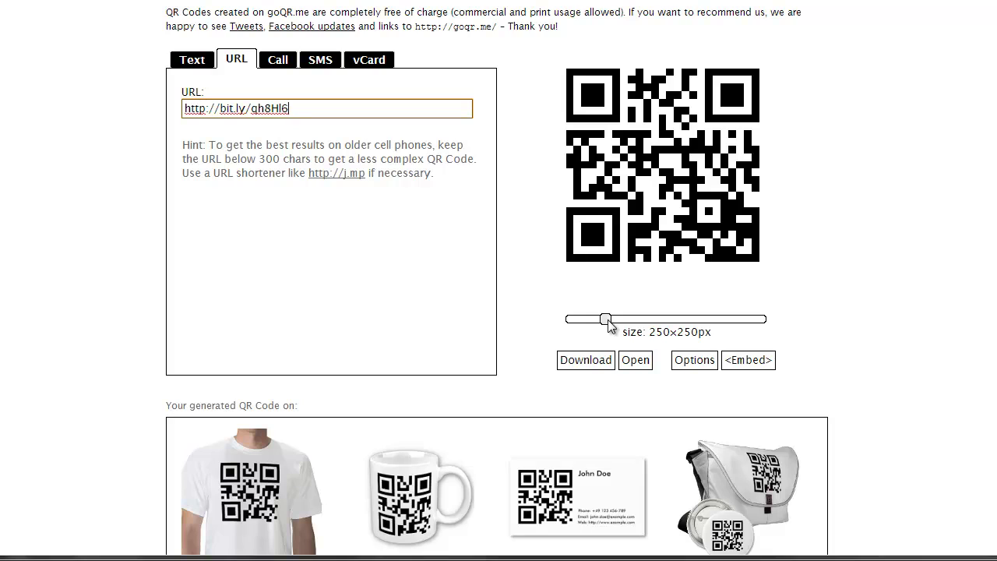
pyautogui.moveTo(608, 321); pyautogui.dragTo(706, 320)
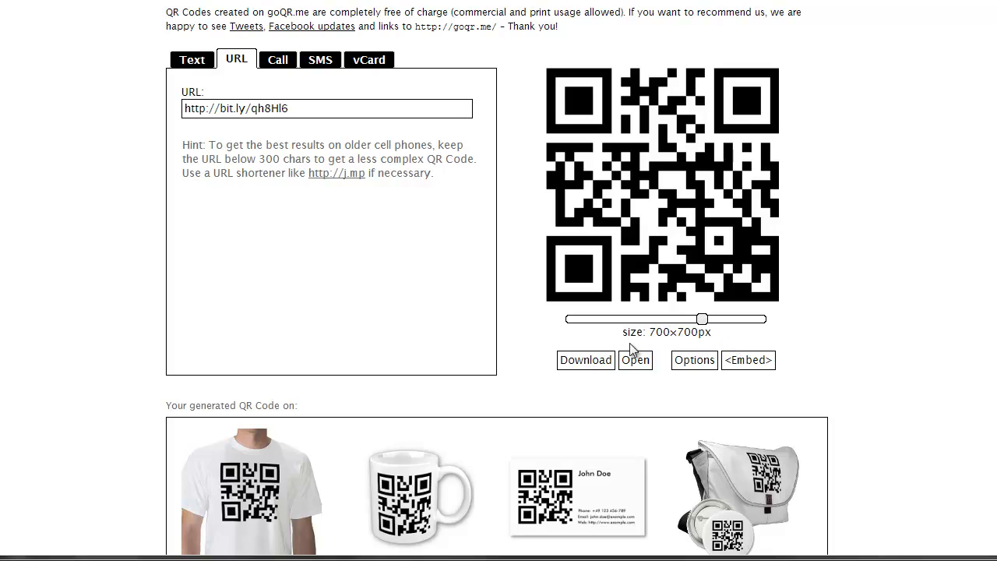
# Set error correction to level Q in the options and download the code as qrcode.png.
pyautogui.click(693, 363)
pyautogui.scroll(-1, 693, 366)
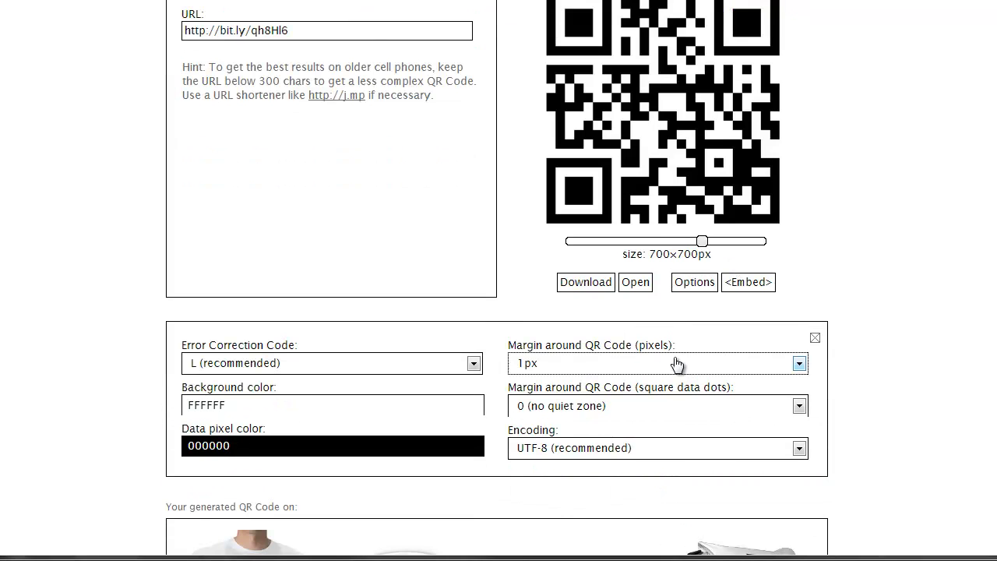
pyautogui.click(304, 367)
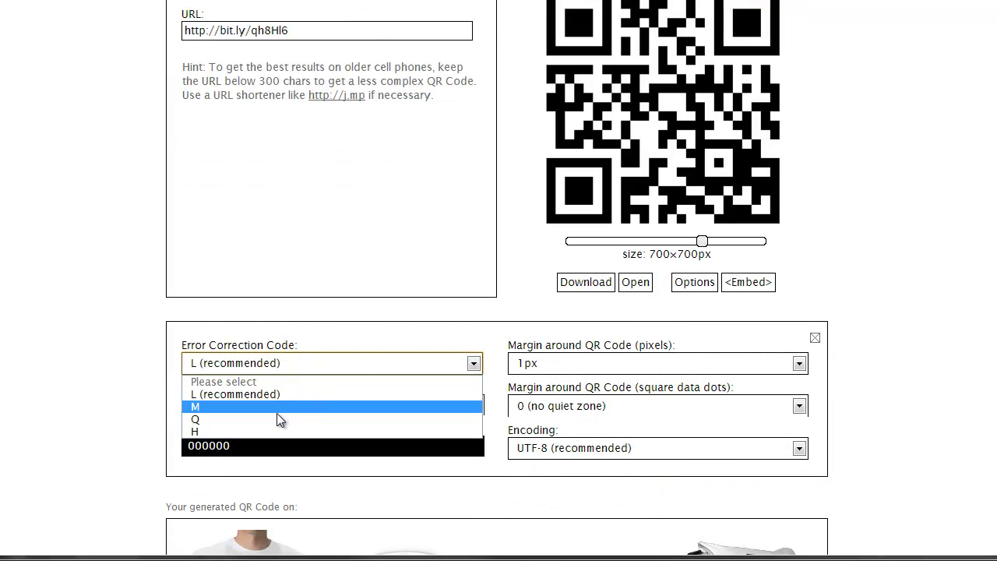
pyautogui.click(207, 419)
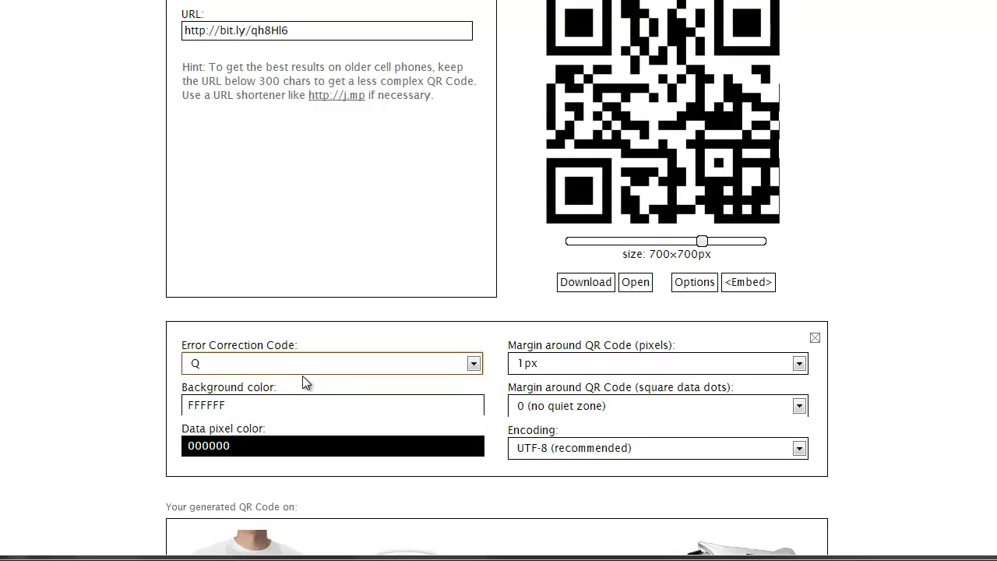
pyautogui.scroll(1, 468, 347)
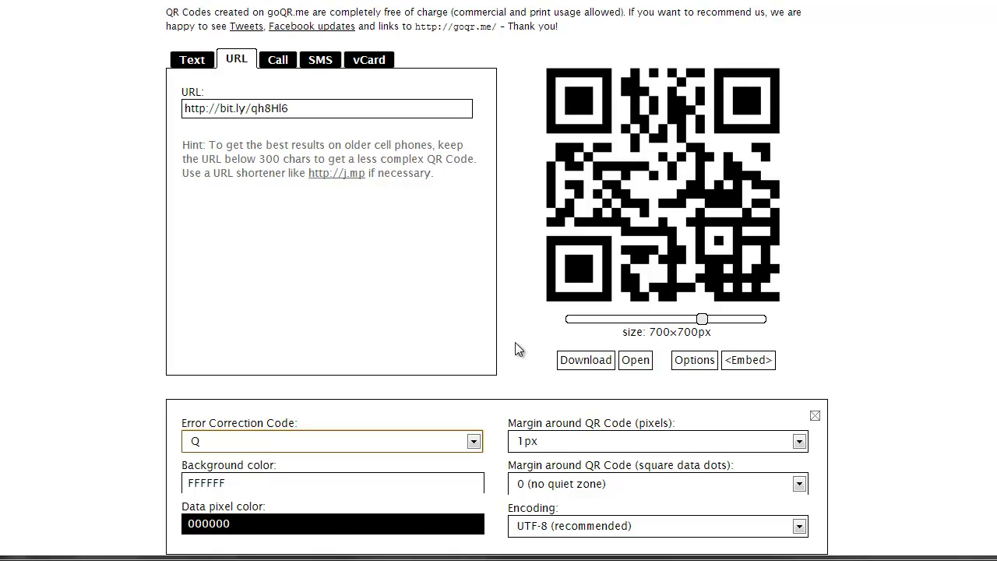
pyautogui.click(474, 441)
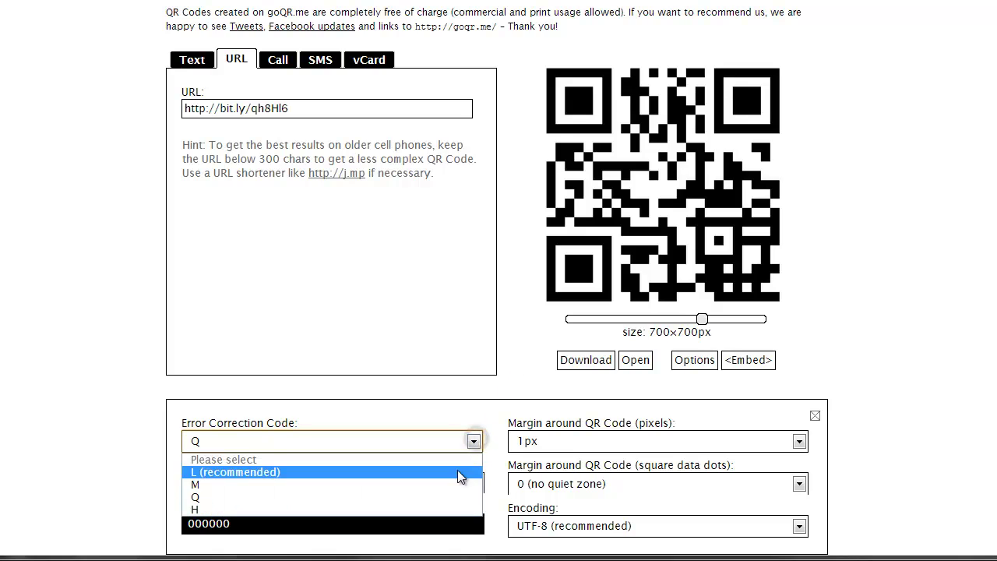
pyautogui.click(433, 508)
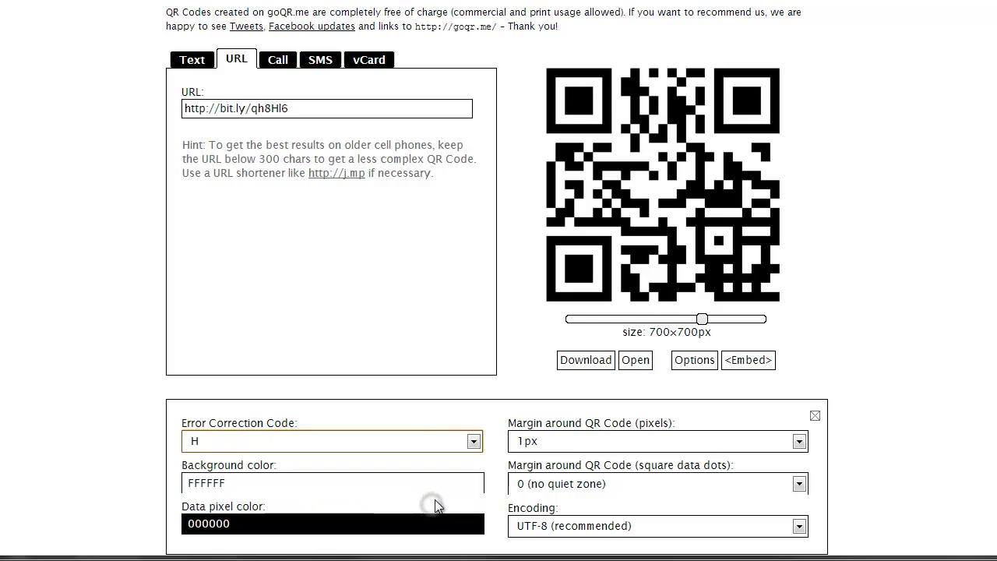
pyautogui.click(470, 441)
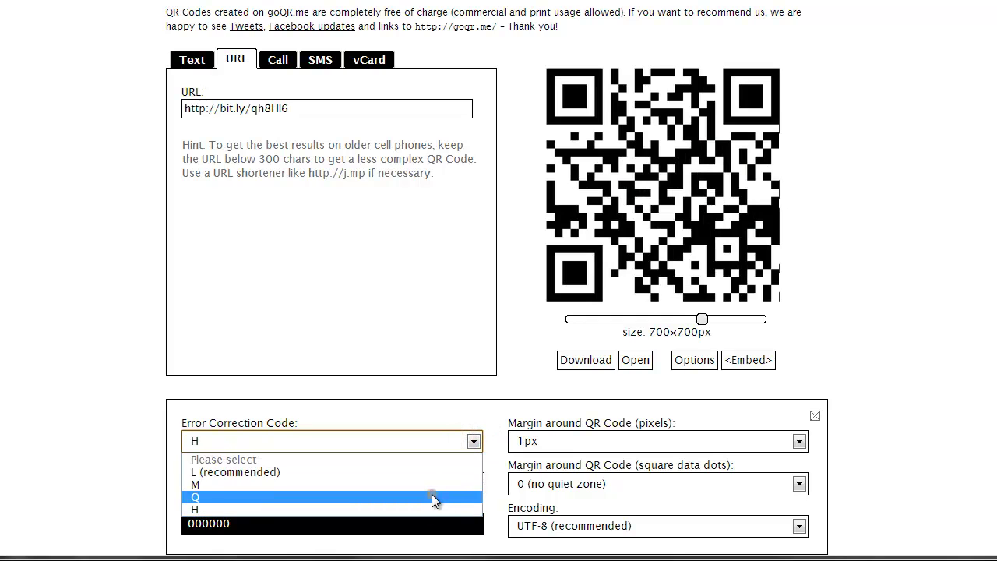
pyautogui.click(432, 496)
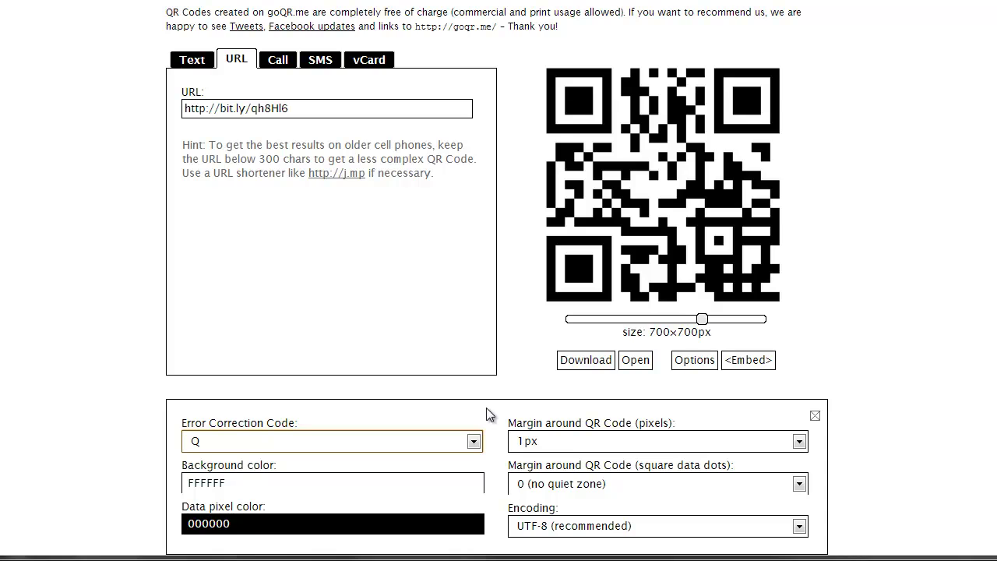
pyautogui.click(581, 372)
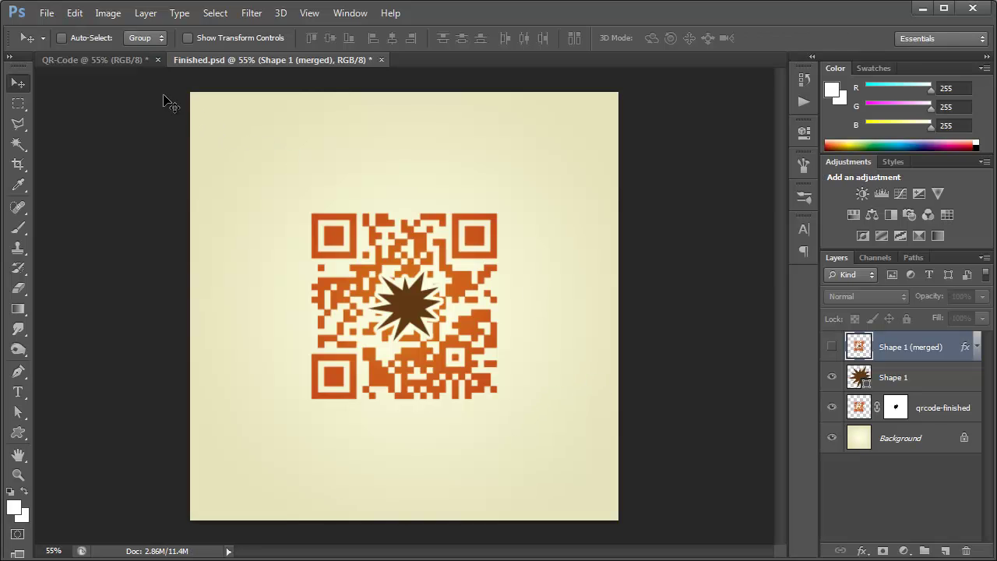
# Switch to the QR-Code document with its light gray radial gradient Background.
pyautogui.click(105, 62)
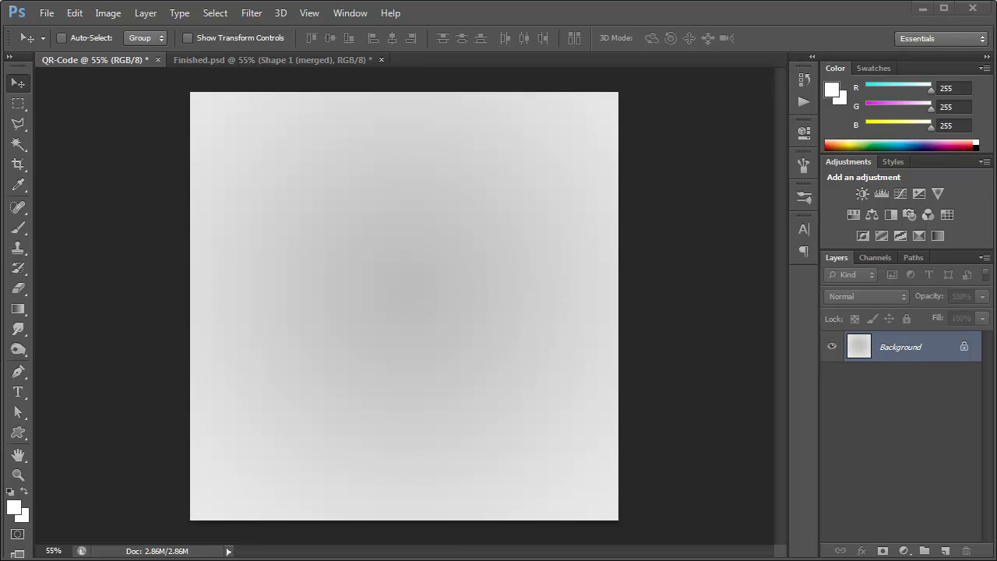
# Place the downloaded QR code on the gray canvas, shrink it, and centre it horizontally.
pyautogui.moveTo(405, 309); pyautogui.dragTo(409, 309)
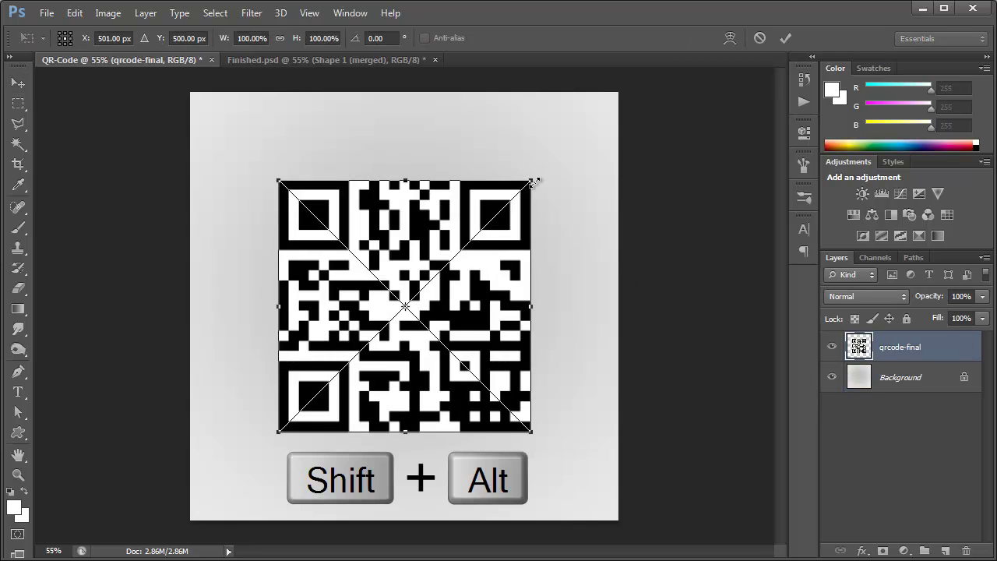
pyautogui.moveTo(531, 180); pyautogui.dragTo(493, 236)
pyautogui.press('Return')
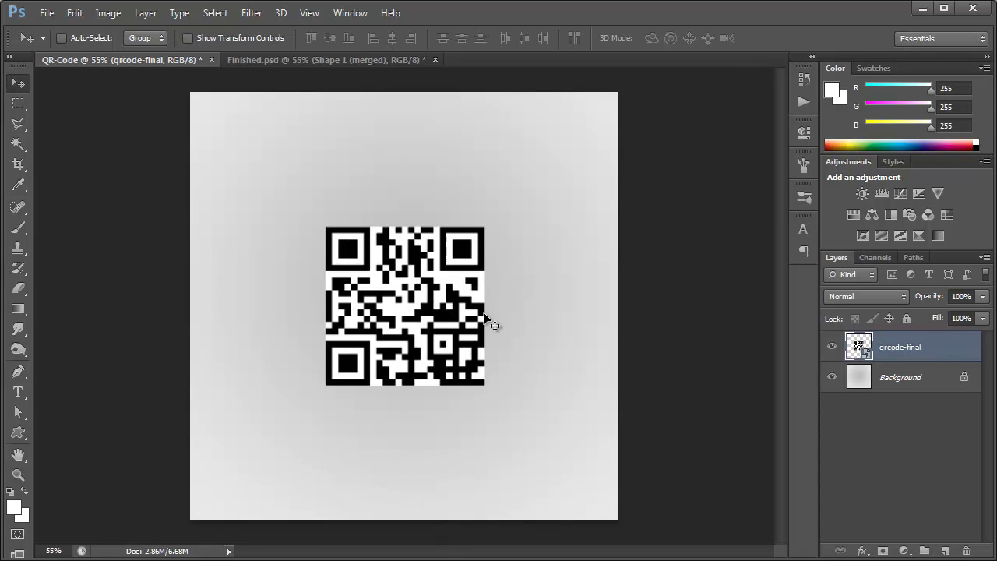
pyautogui.keyDown('shift'); pyautogui.click(902, 388); pyautogui.keyUp('shift')
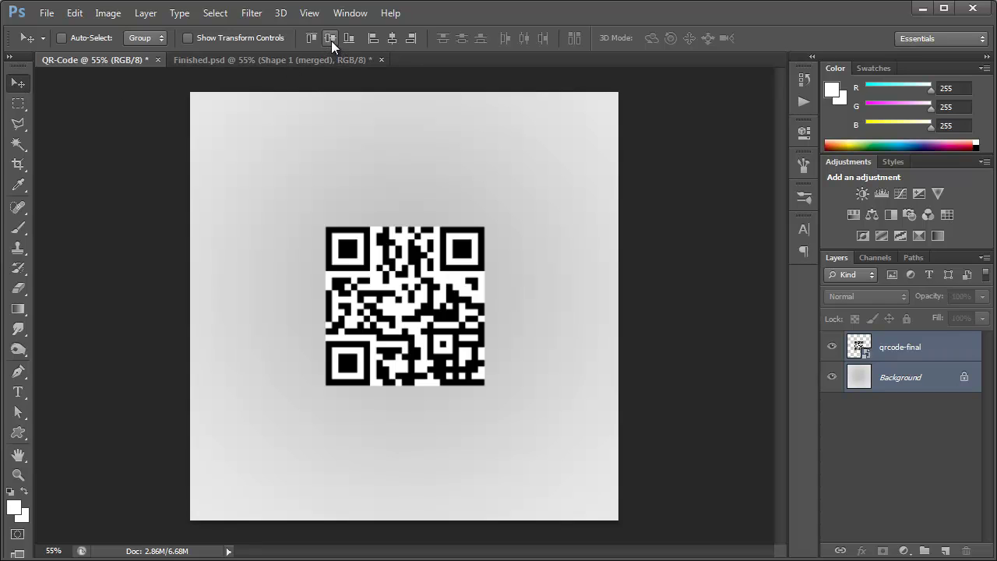
pyautogui.click(394, 38)
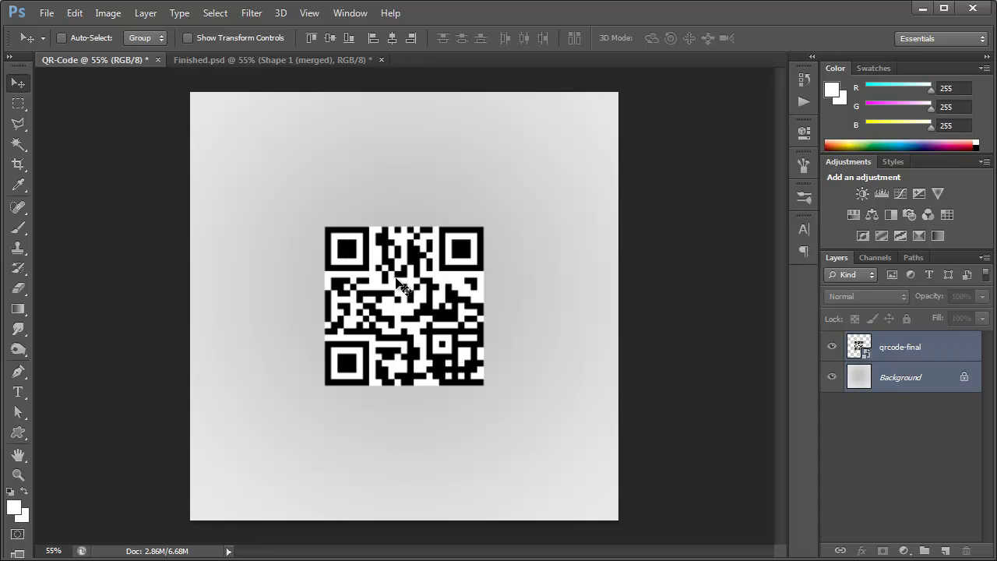
# Rasterize the qrcode-final layer.
pyautogui.click(943, 353)
pyautogui.rightClick(893, 349)
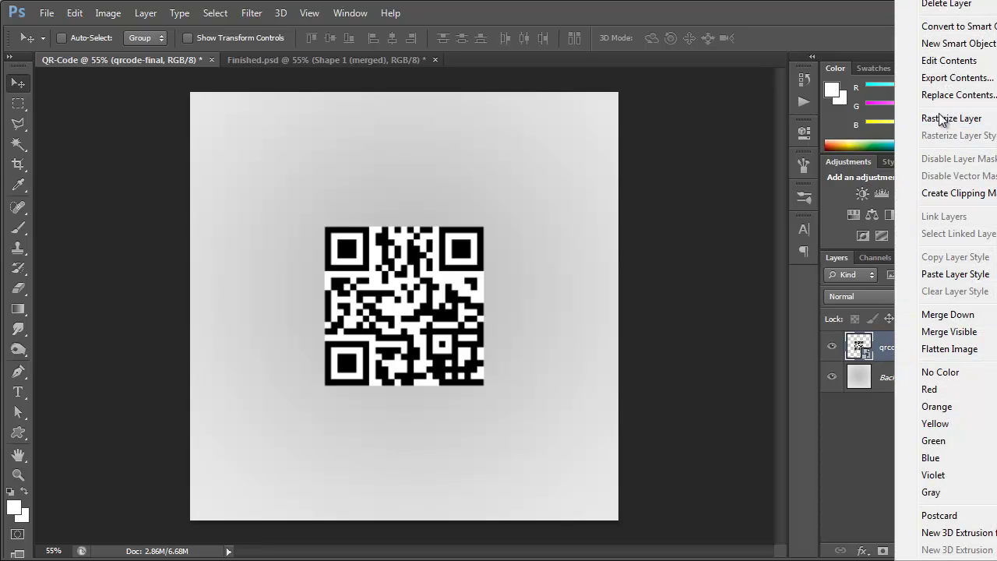
pyautogui.click(963, 125)
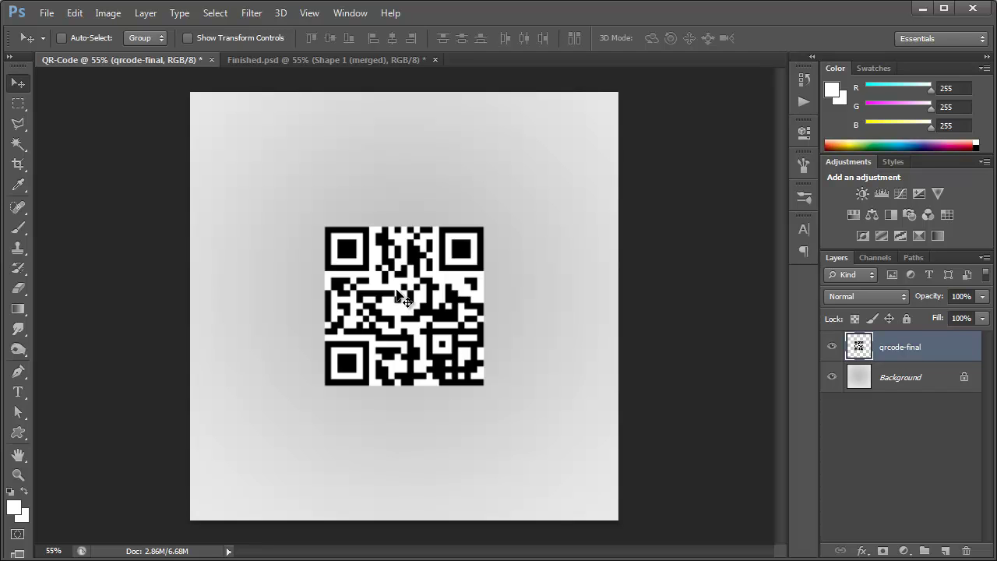
# Select the QR code's white areas with Color Range, delete them, and deselect.
pyautogui.click(216, 14)
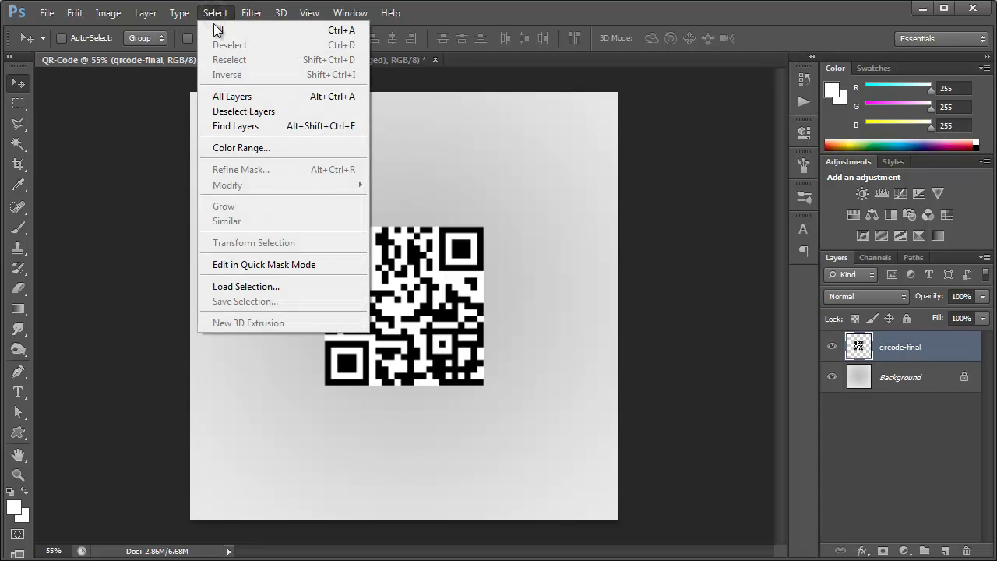
pyautogui.click(241, 147)
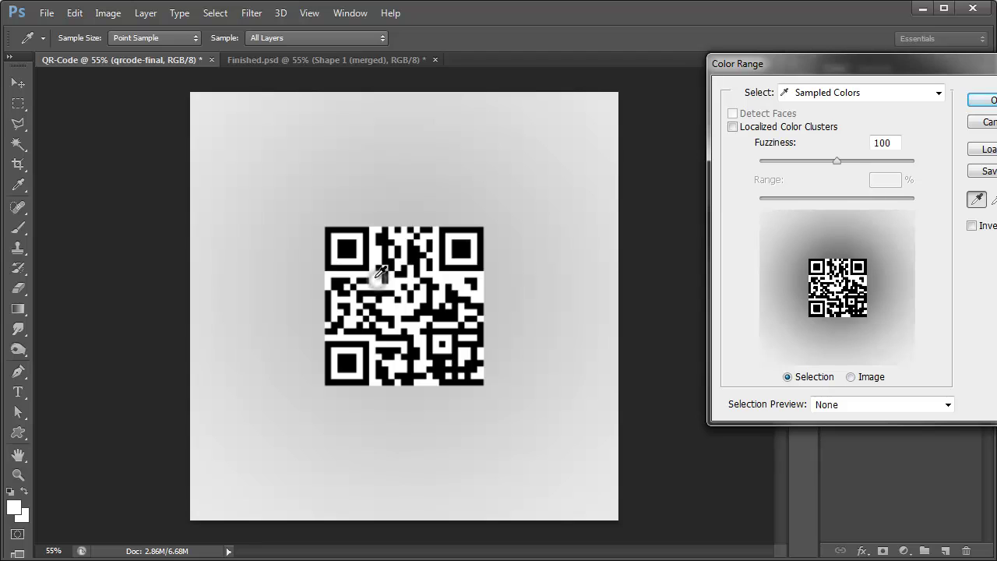
pyautogui.moveTo(812, 74); pyautogui.dragTo(782, 79)
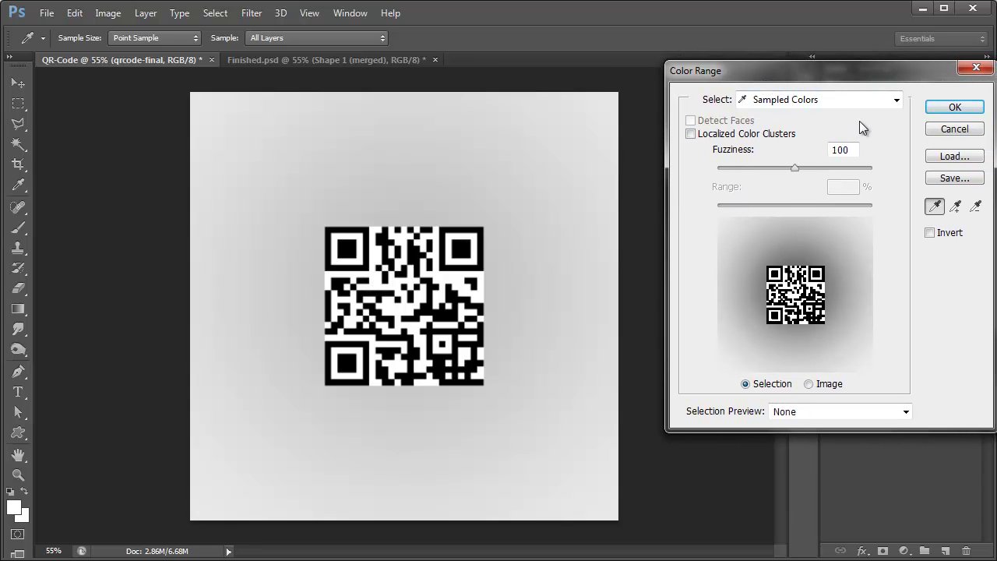
pyautogui.click(962, 106)
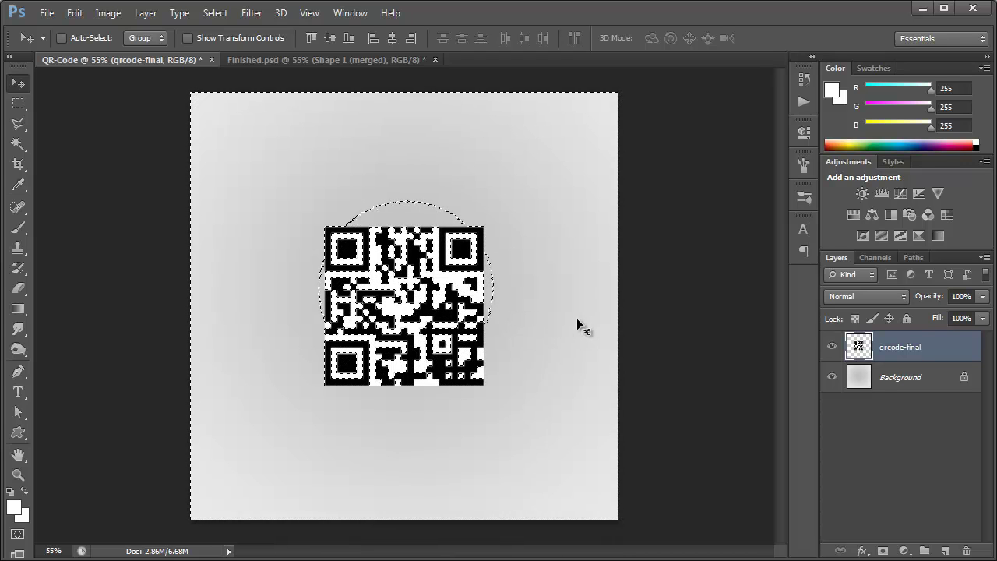
pyautogui.press('Delete')
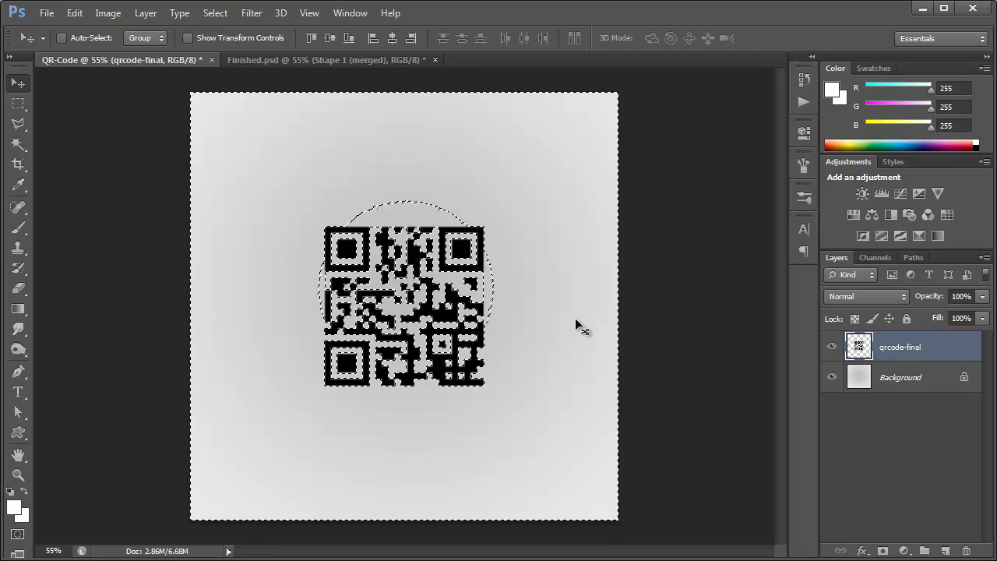
pyautogui.hotkey('ctrl', 'd')
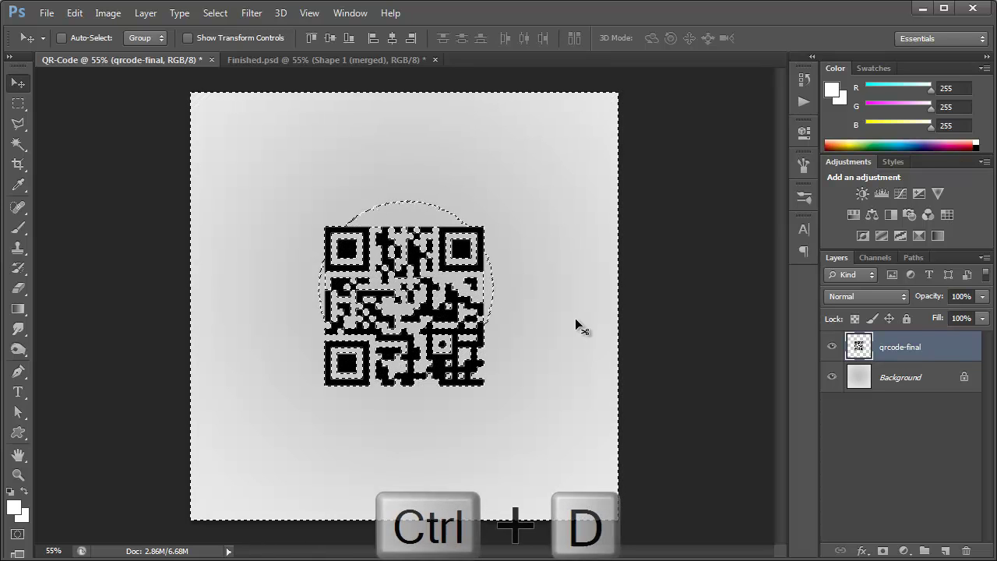
pyautogui.click(222, 13)
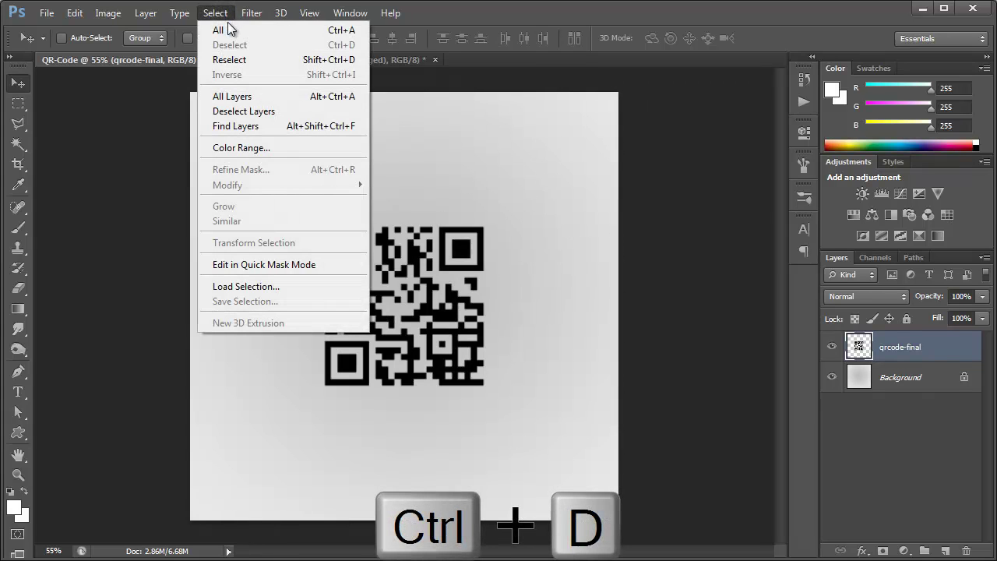
pyautogui.click(477, 25)
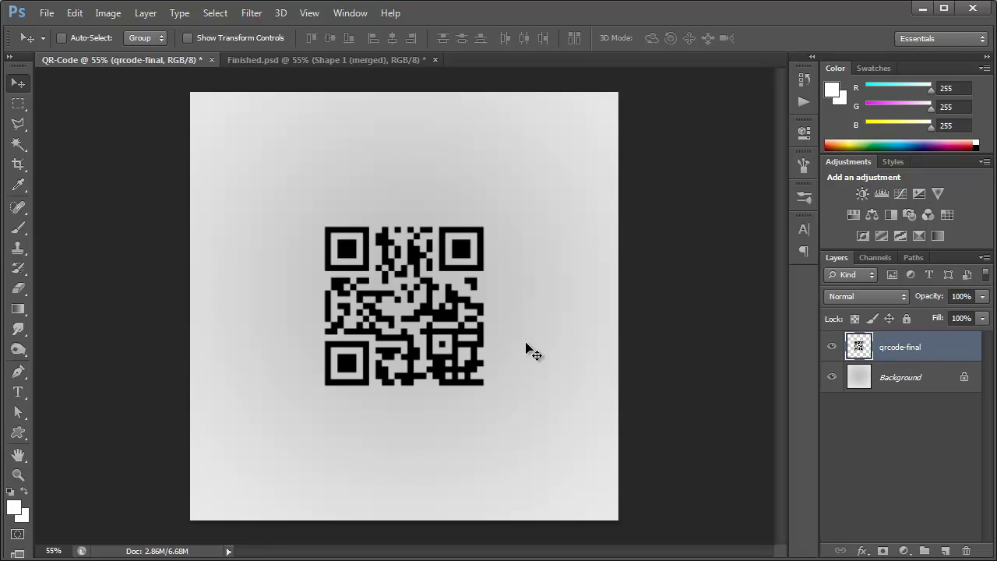
# Add a Gradient Overlay to qrcode-final and bring up its colours in the Gradient Editor.
pyautogui.doubleClick(923, 362)
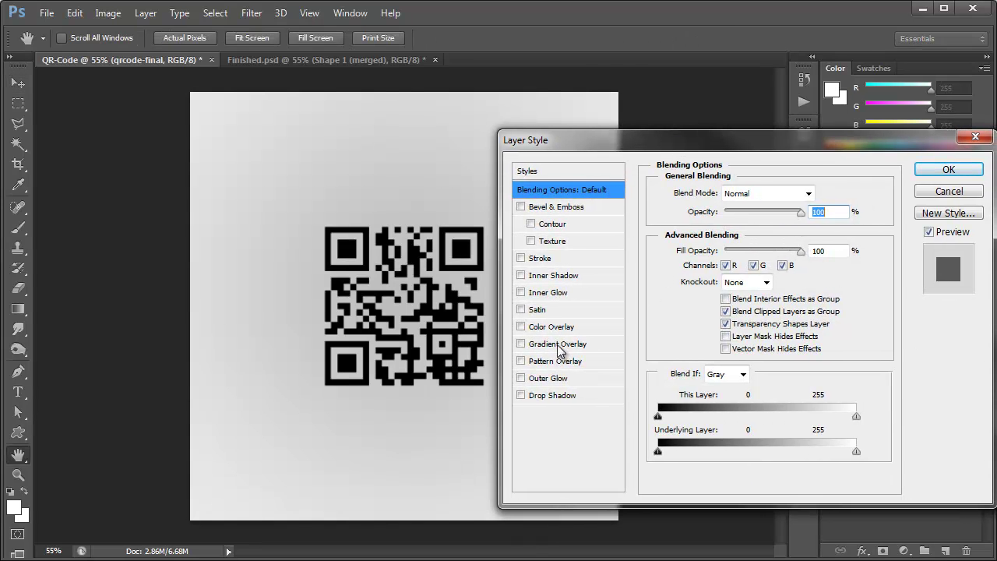
pyautogui.click(547, 351)
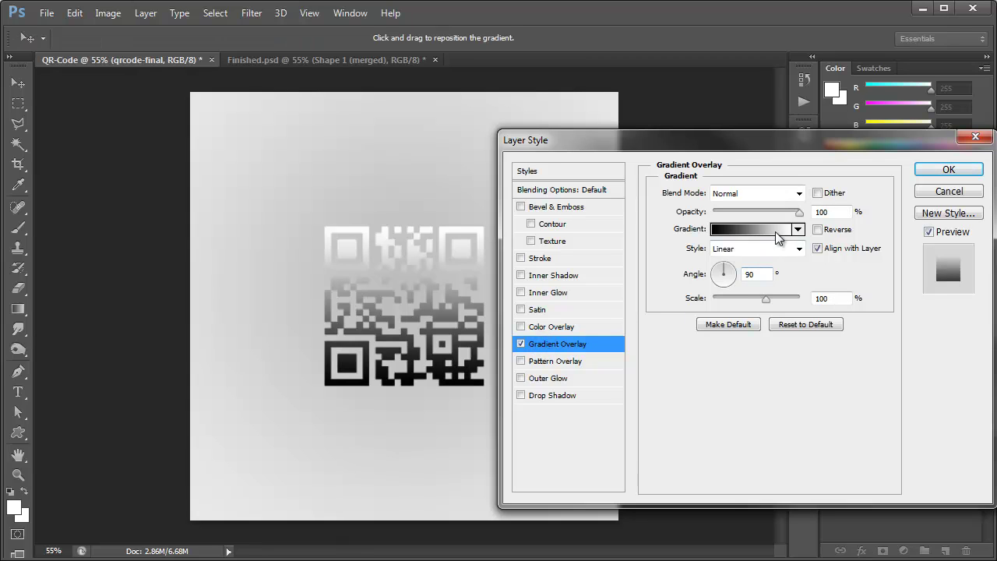
pyautogui.click(754, 230)
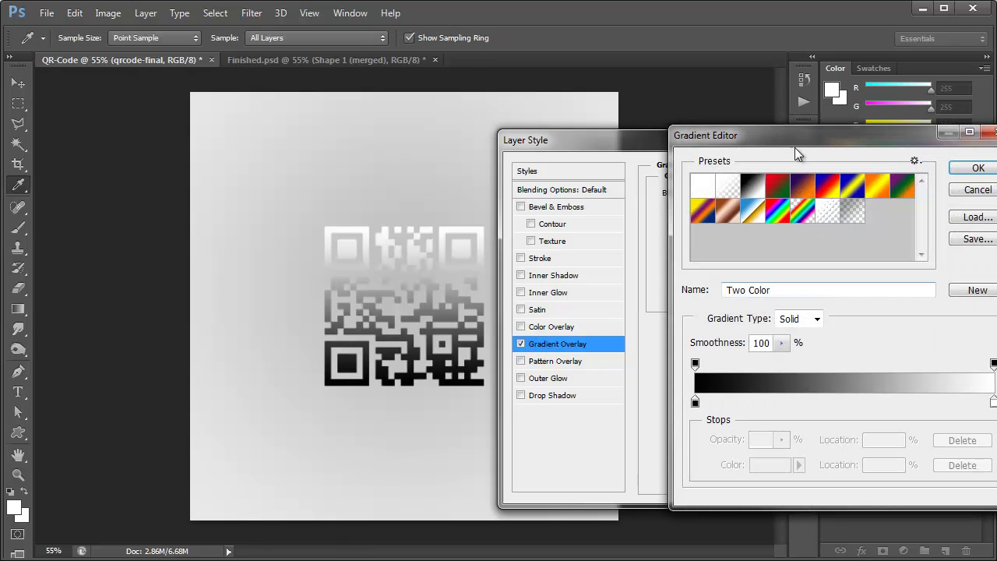
# Set the gradient's left stop to dark navy 031634.
pyautogui.moveTo(795, 138); pyautogui.dragTo(769, 138)
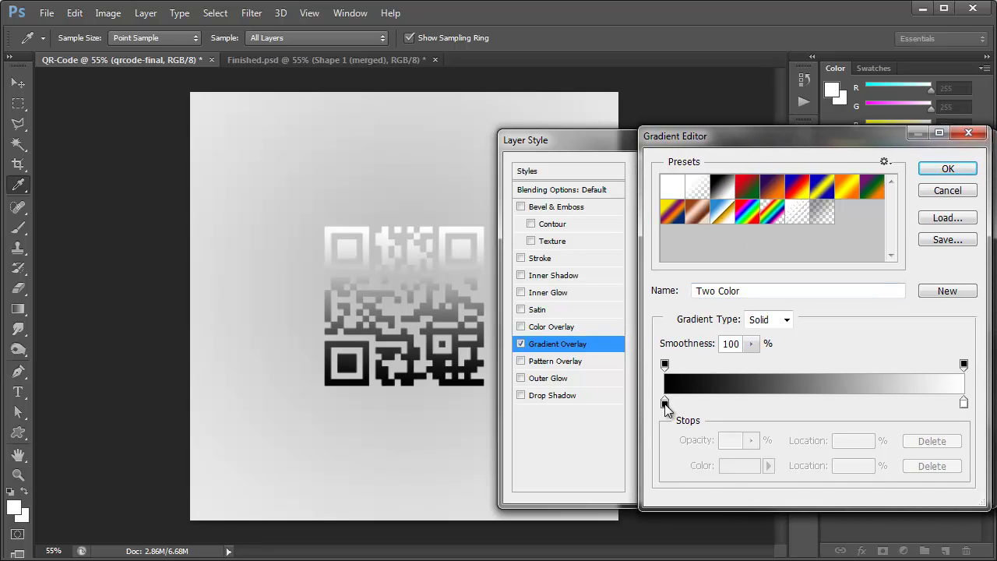
pyautogui.click(664, 403)
pyautogui.doubleClick(664, 404)
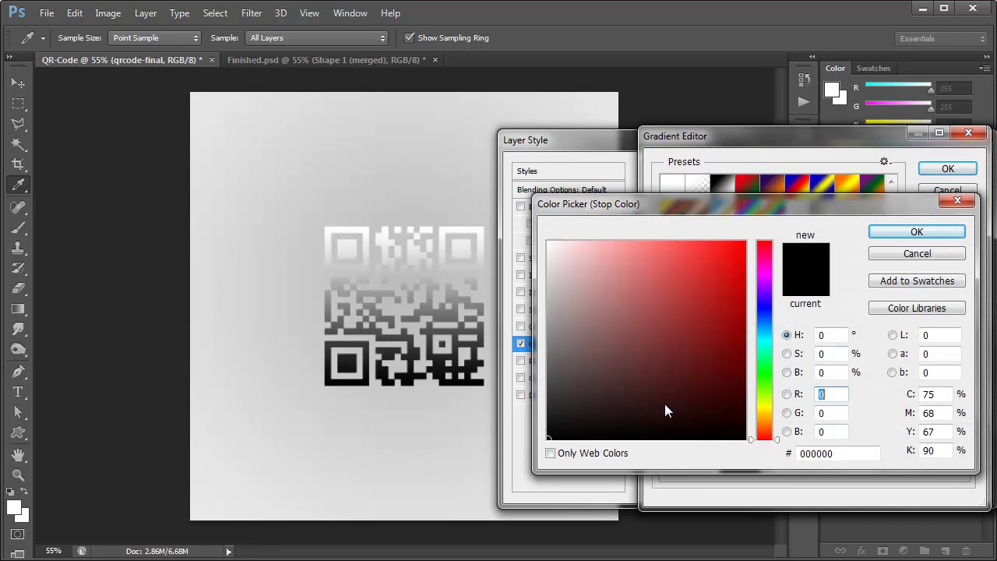
pyautogui.click(846, 454)
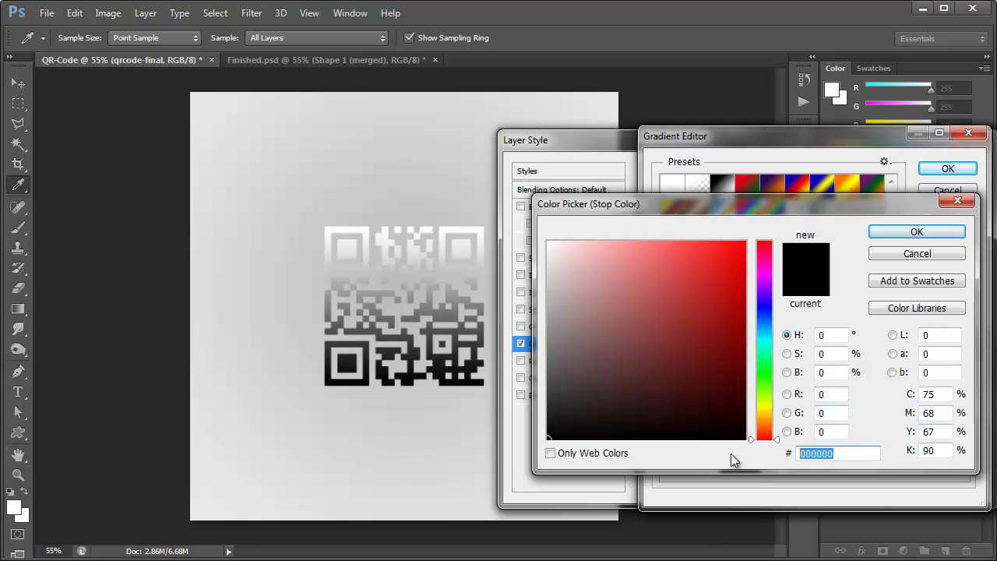
pyautogui.write('03')
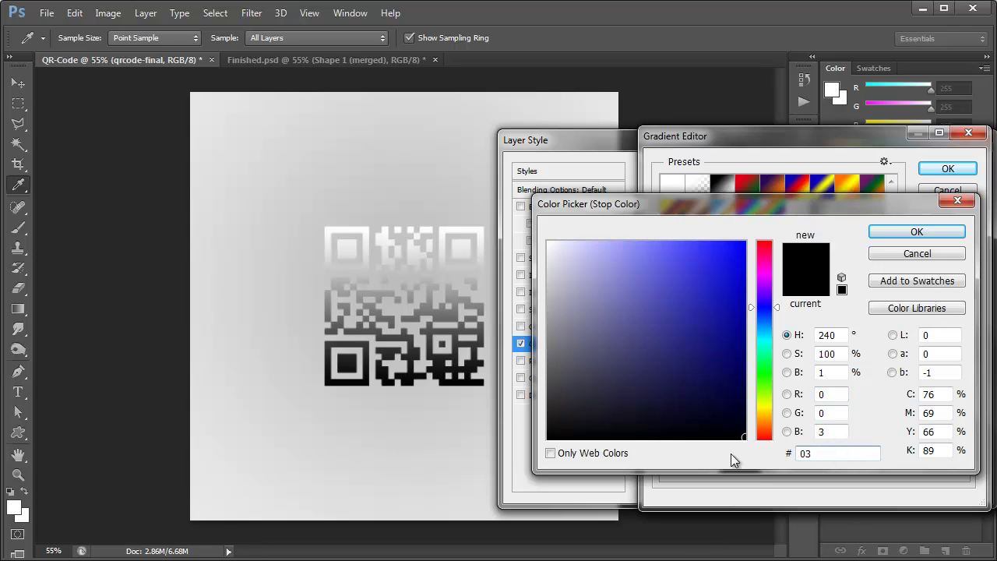
pyautogui.write('1634')
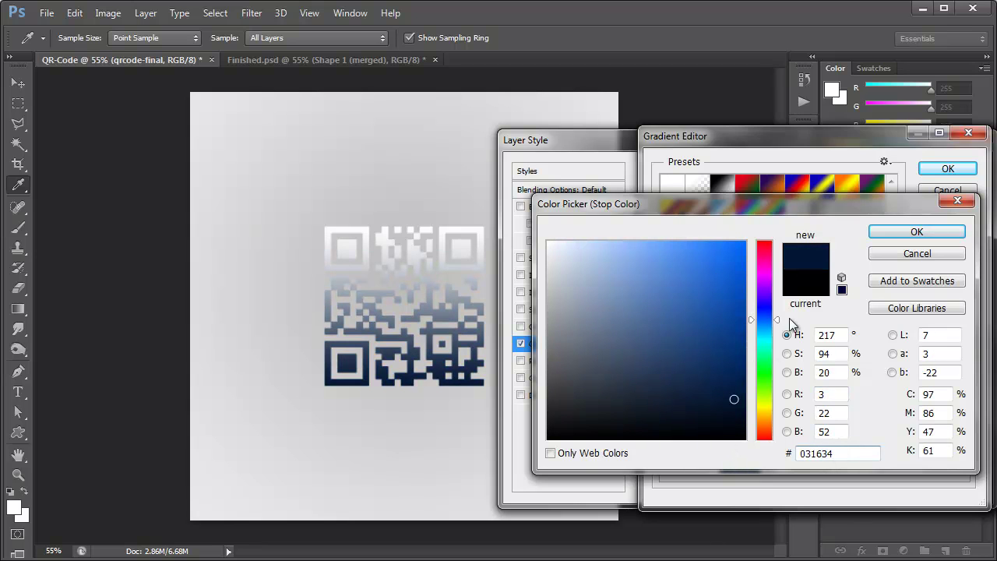
pyautogui.click(894, 231)
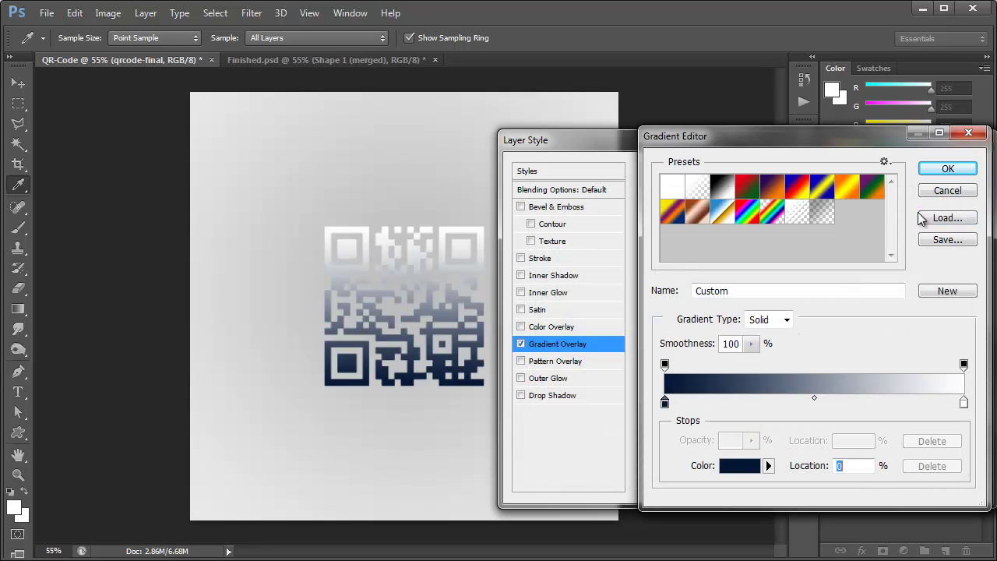
# Set the right stop to dark teal 033649 and accept the gradient.
pyautogui.click(964, 402)
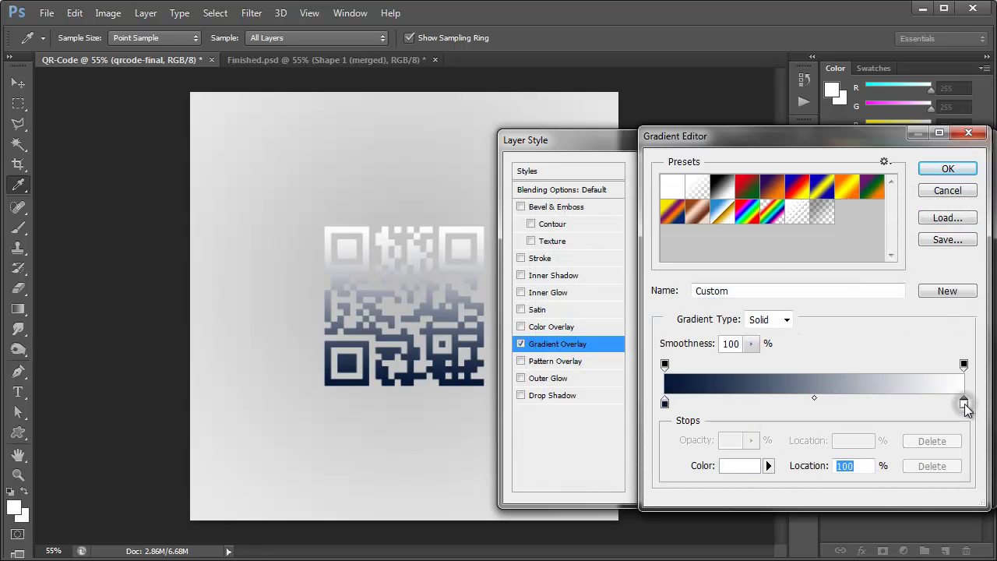
pyautogui.doubleClick(964, 403)
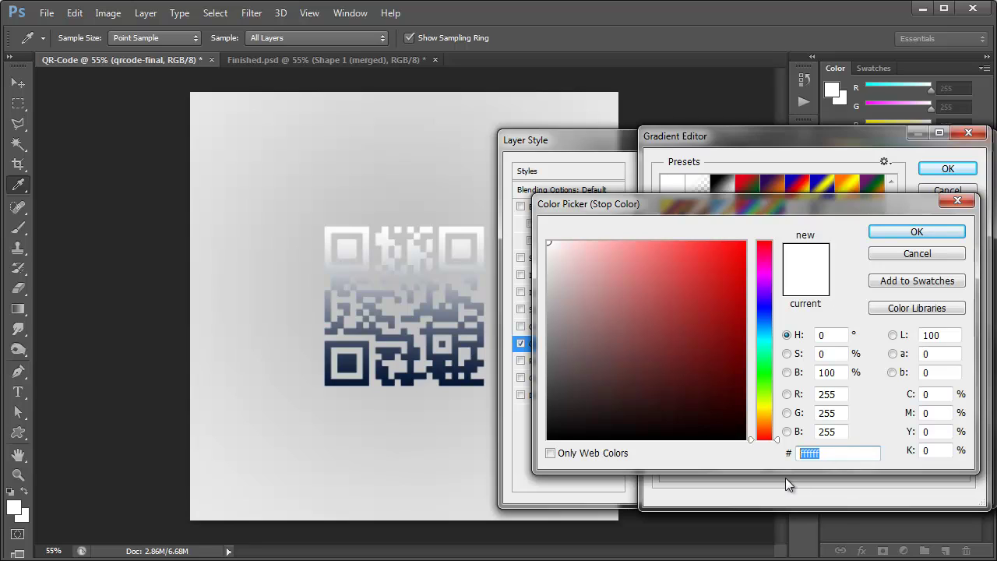
pyautogui.write('033')
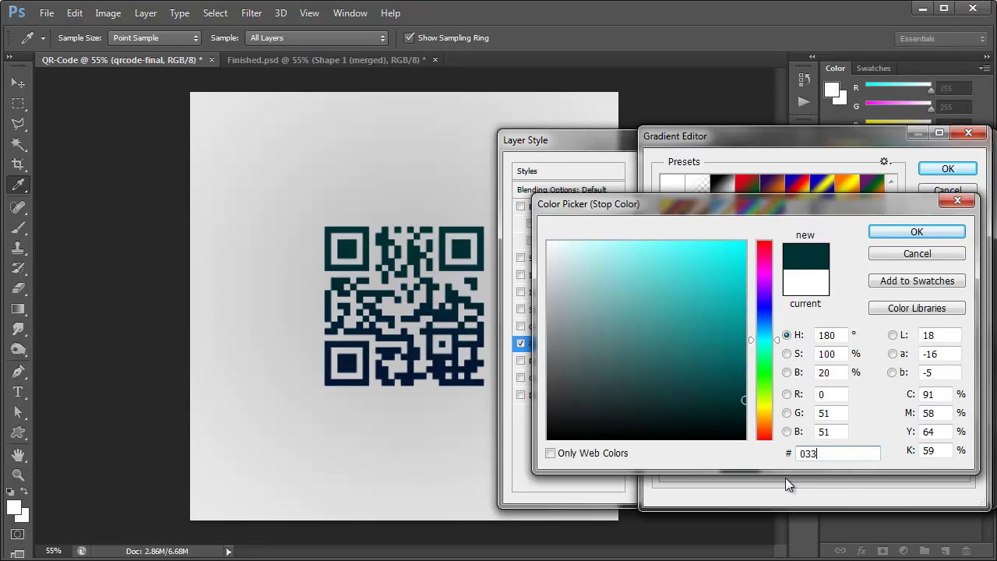
pyautogui.write('649')
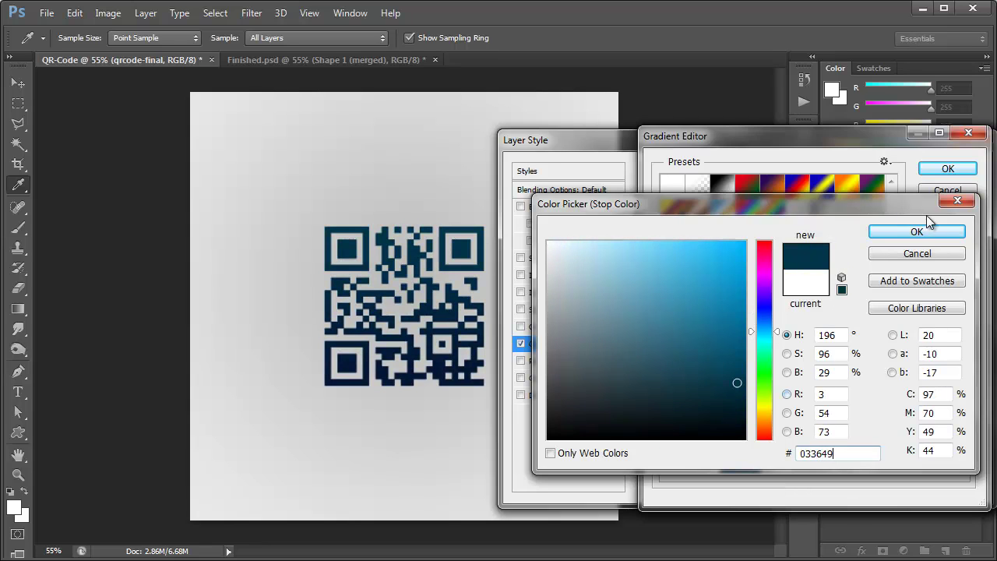
pyautogui.click(922, 232)
pyautogui.click(948, 169)
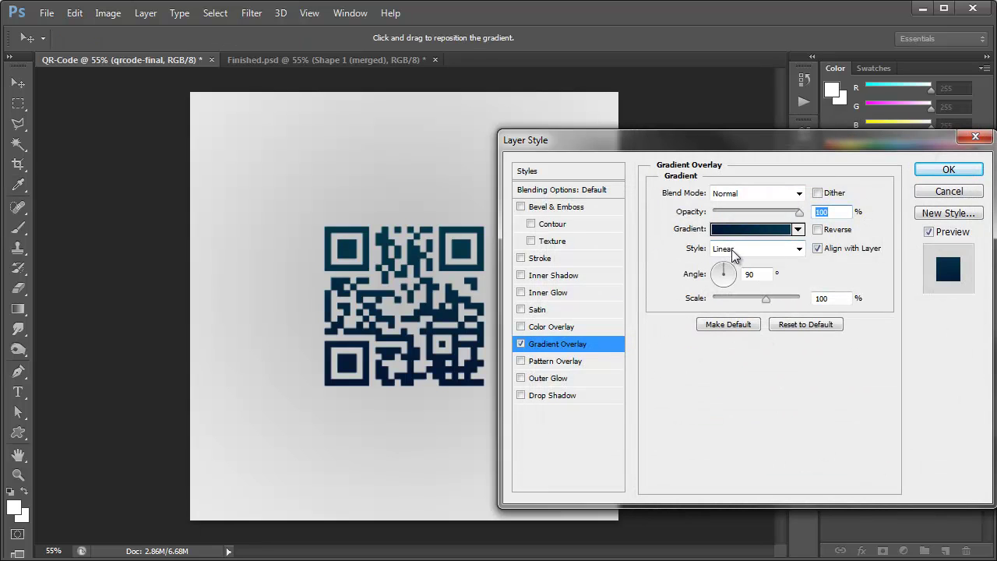
# Keep the Linear gradient style, preview then drop Bevel & Emboss and Drop Shadow, and apply.
pyautogui.click(788, 249)
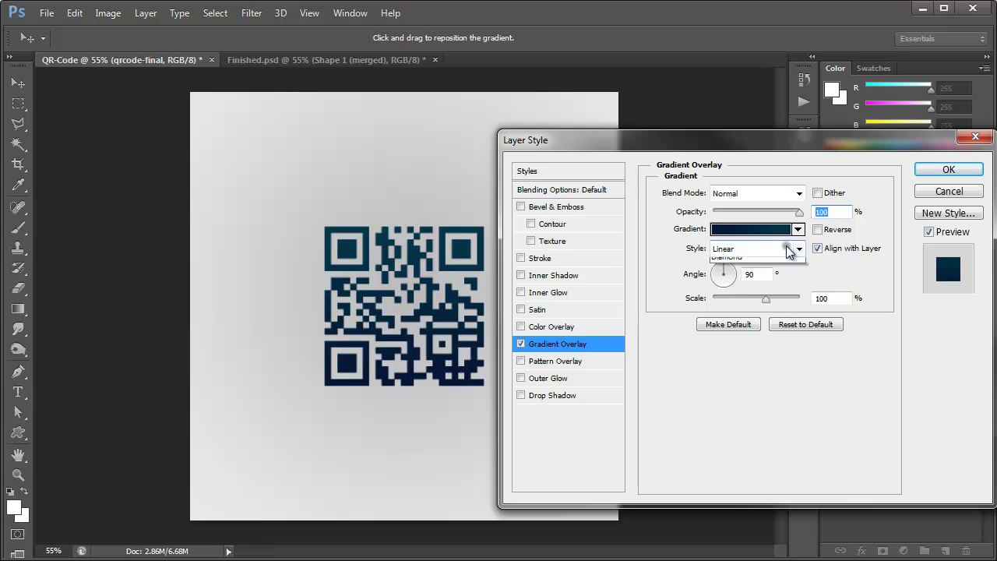
pyautogui.click(765, 256)
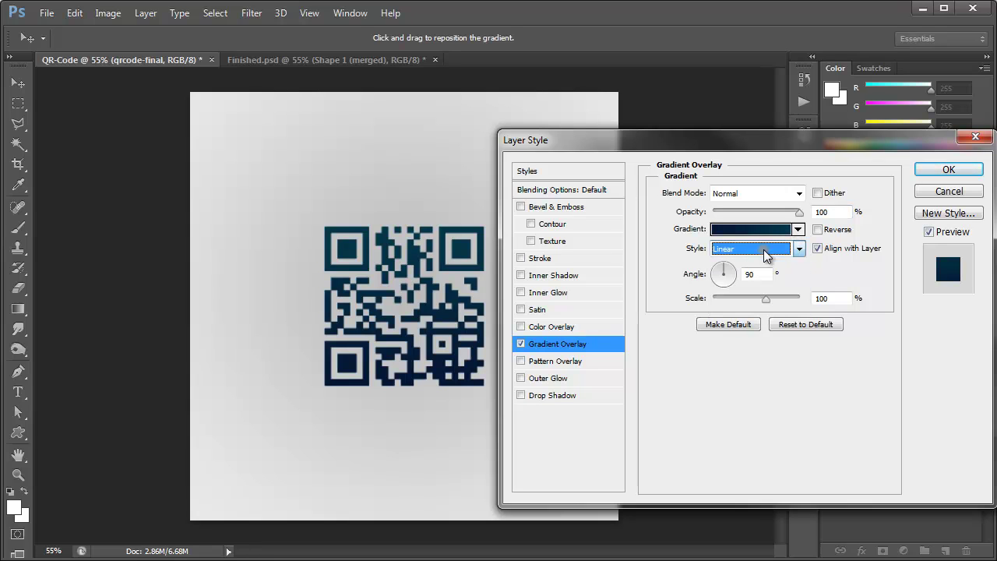
pyautogui.click(848, 263)
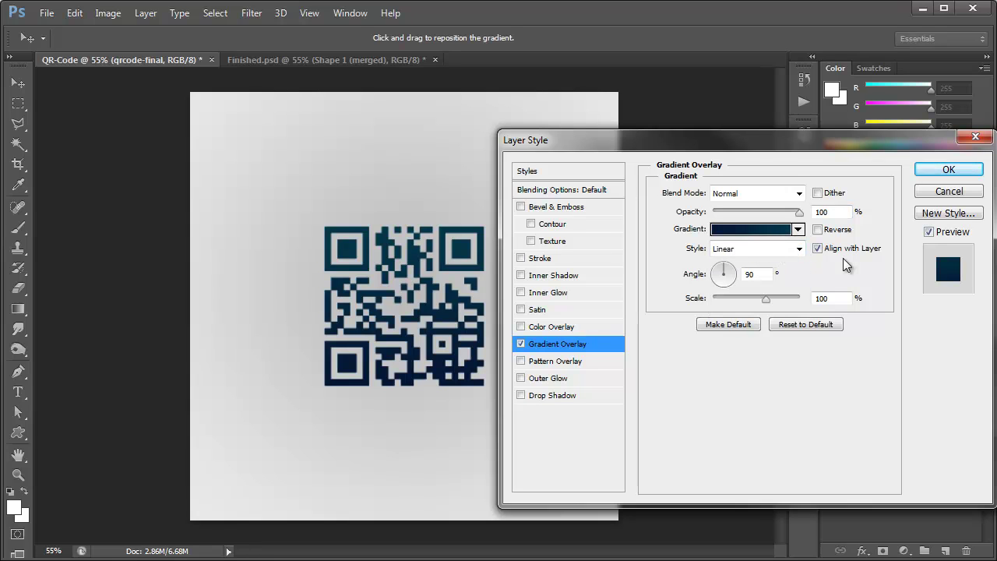
pyautogui.click(520, 207)
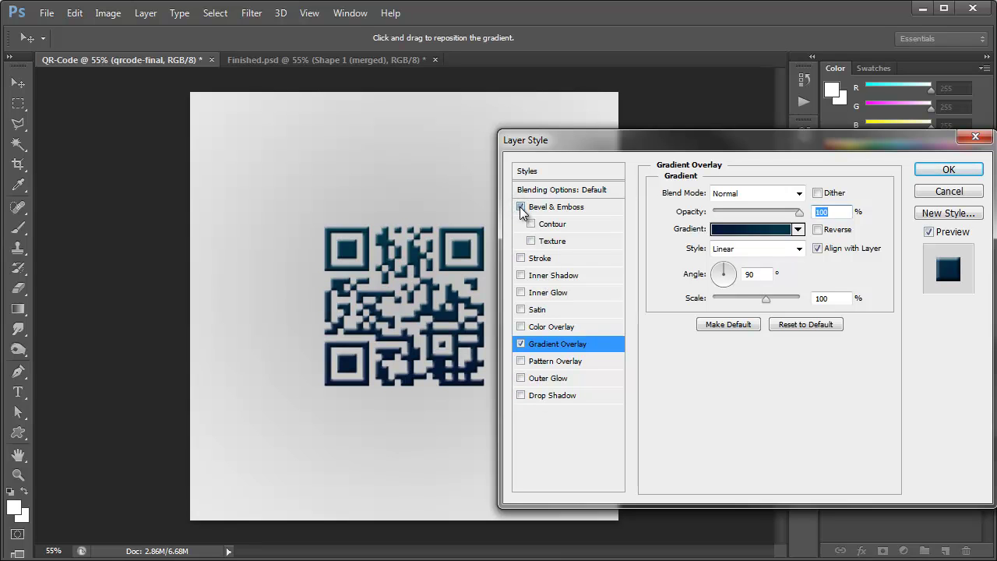
pyautogui.click(520, 208)
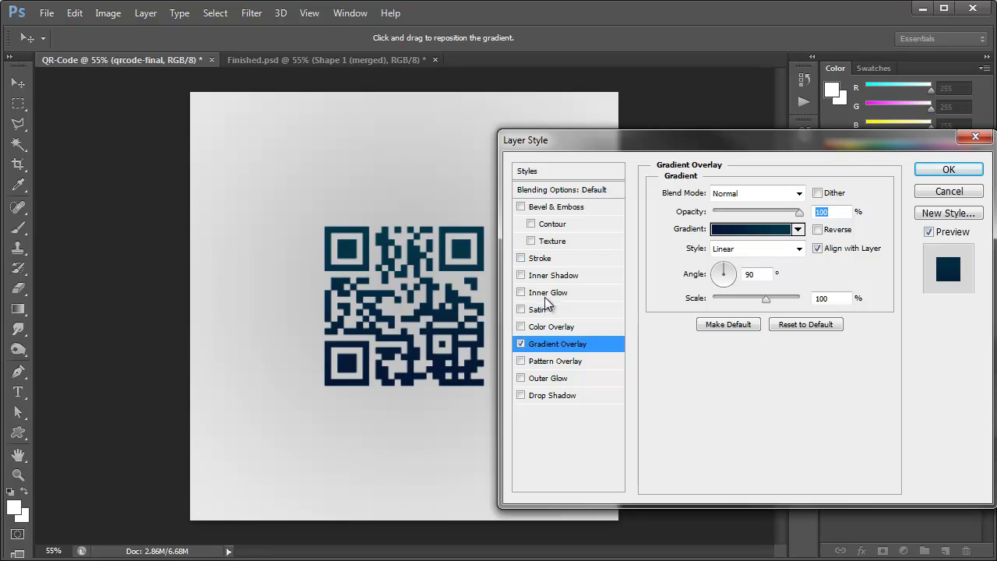
pyautogui.click(520, 396)
pyautogui.click(520, 395)
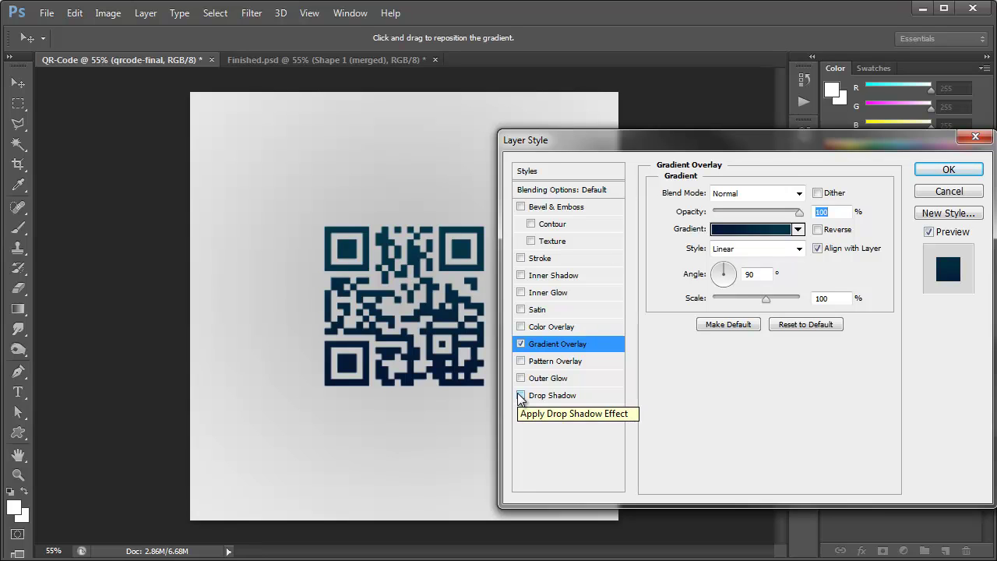
pyautogui.click(561, 190)
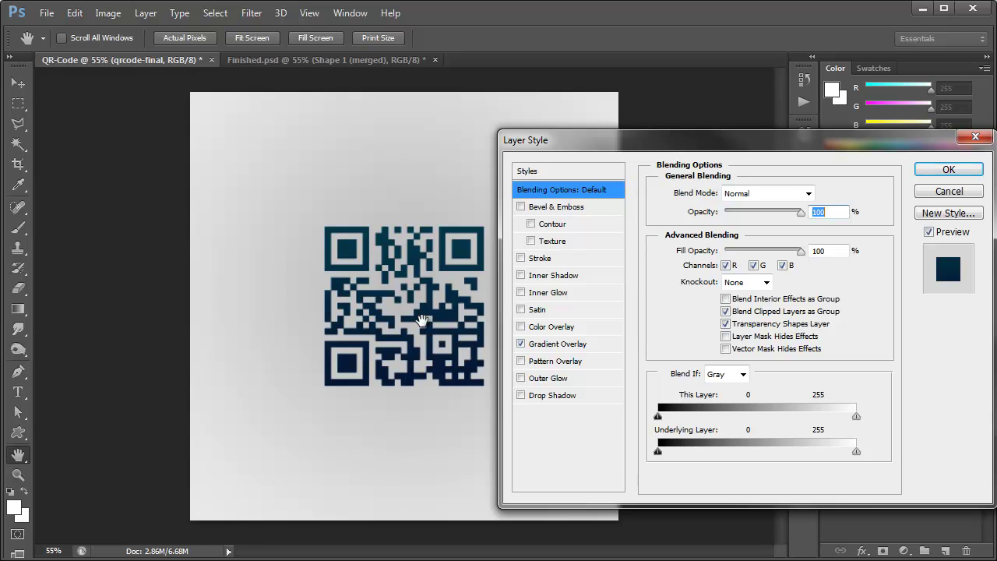
pyautogui.click(558, 344)
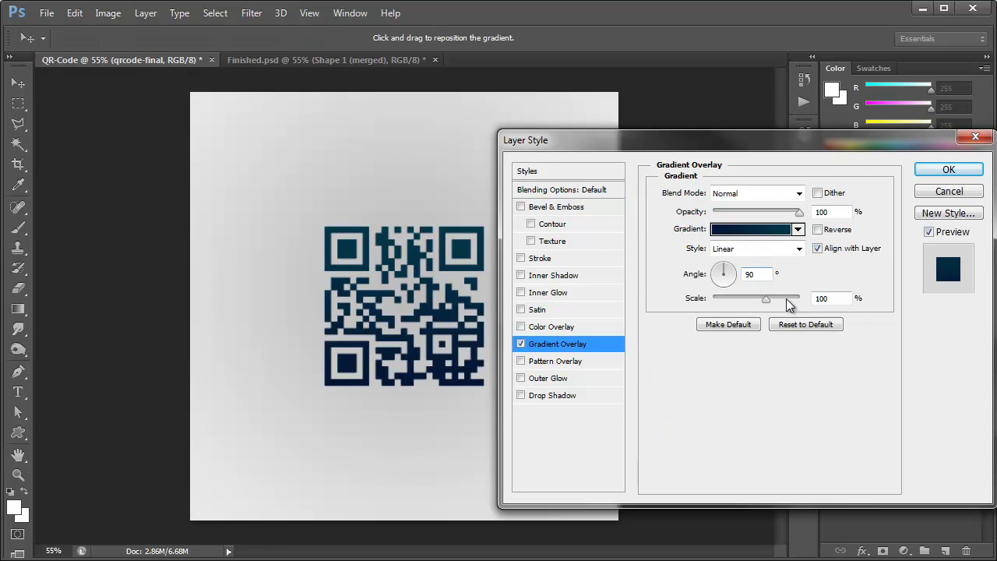
pyautogui.click(949, 171)
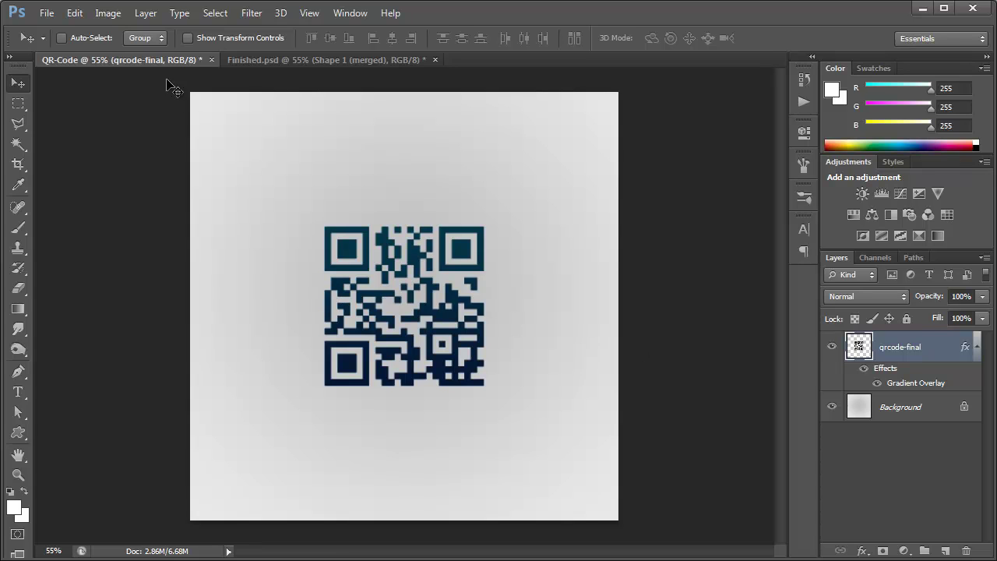
pyautogui.click(258, 60)
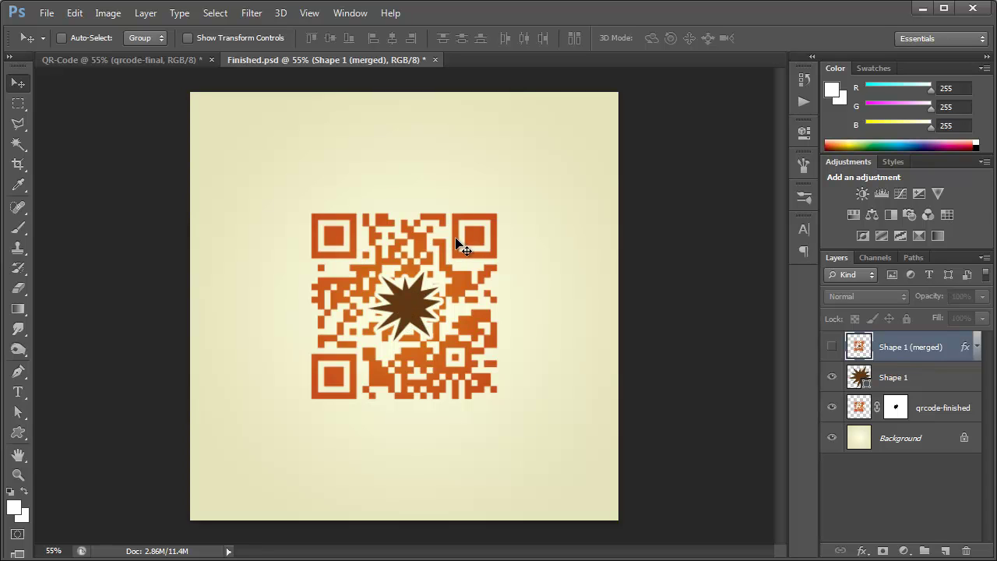
pyautogui.hotkey('ctrl', 'Tab')
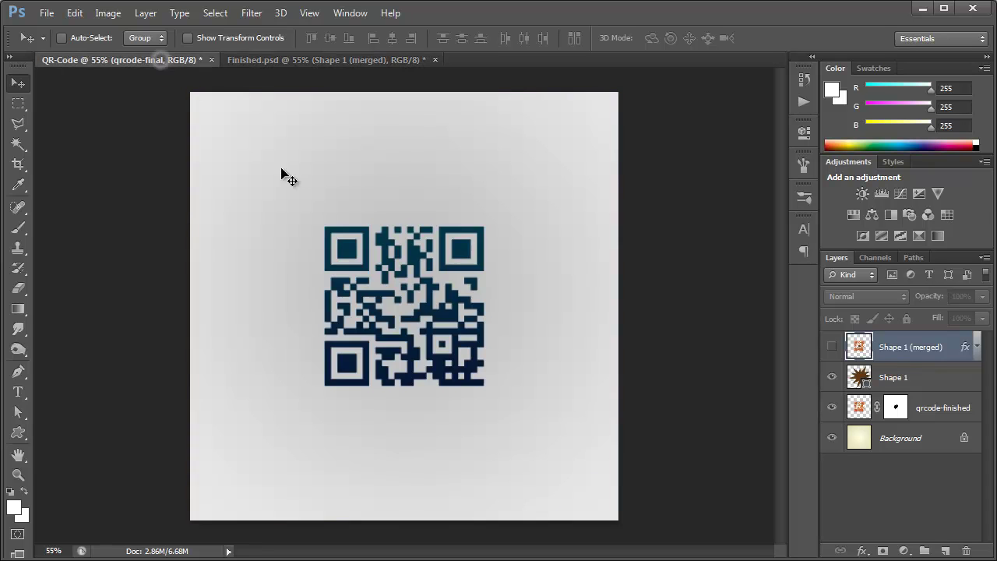
pyautogui.hotkey('ctrl', '+')
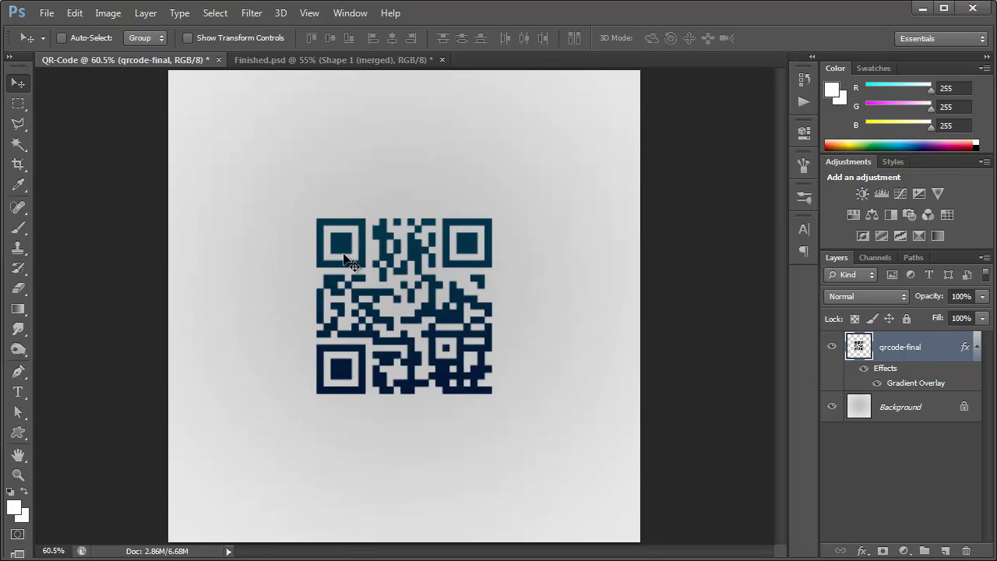
pyautogui.hotkey('ctrl', '-')
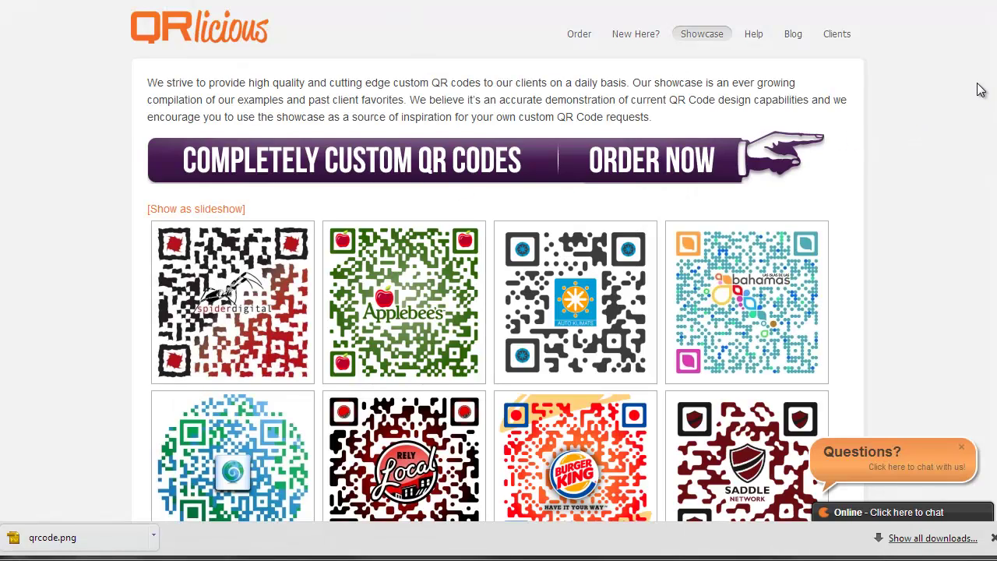
pyautogui.scroll(-3, 994, 86)
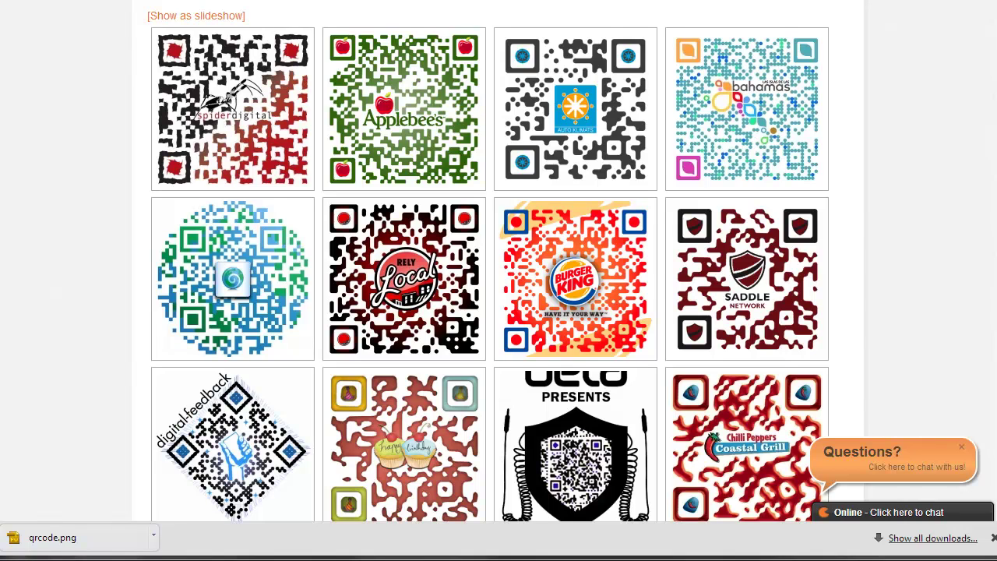
pyautogui.scroll(-2, 994, 61)
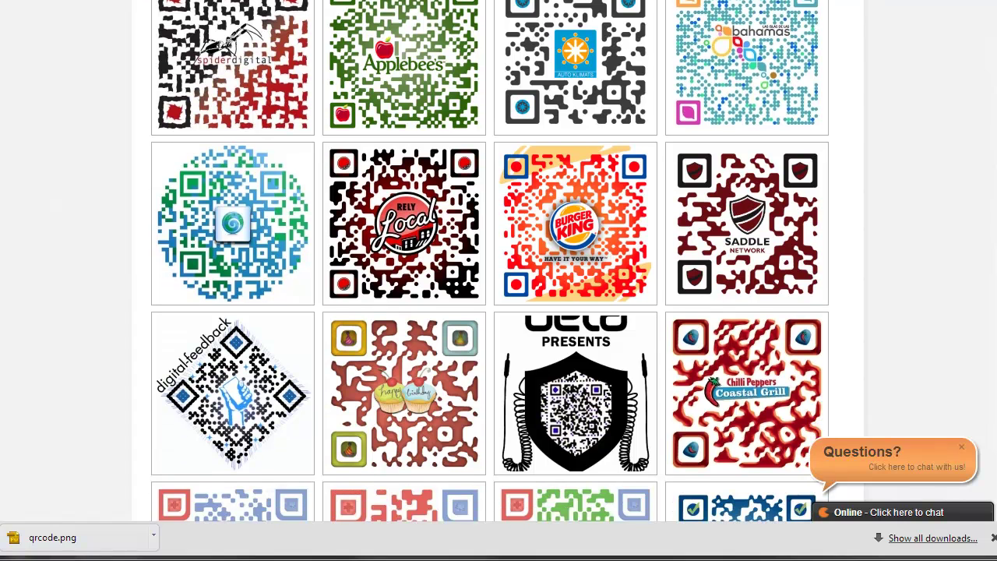
pyautogui.scroll(-1, 993, 61)
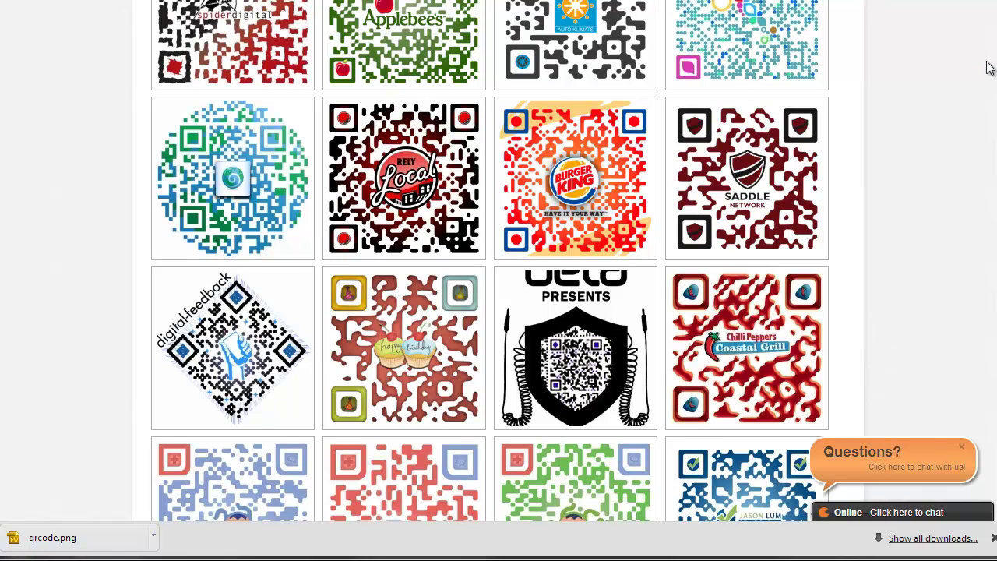
pyautogui.scroll(-4, 490, 262)
pyautogui.scroll(-1, 490, 261)
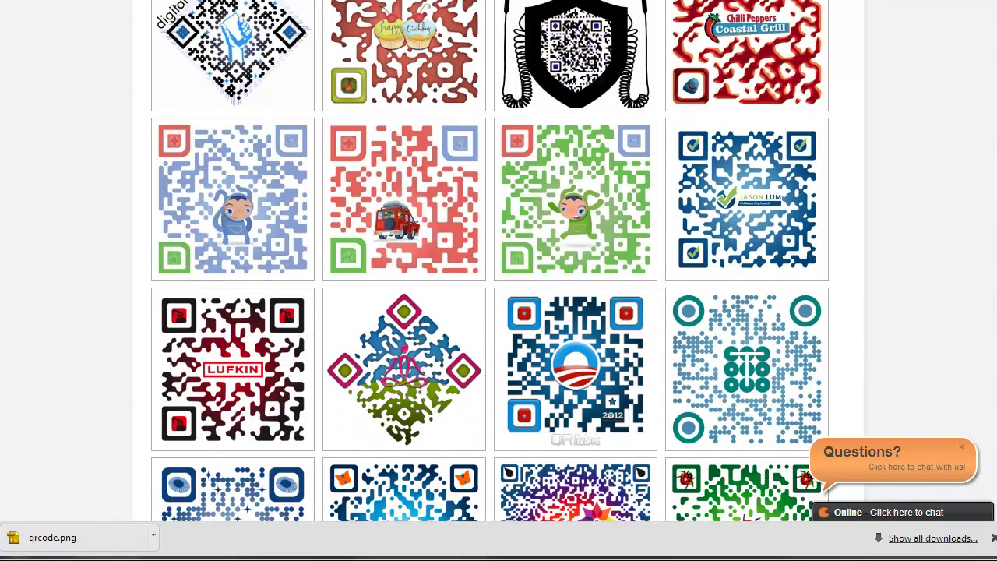
pyautogui.scroll(4, 958, 167)
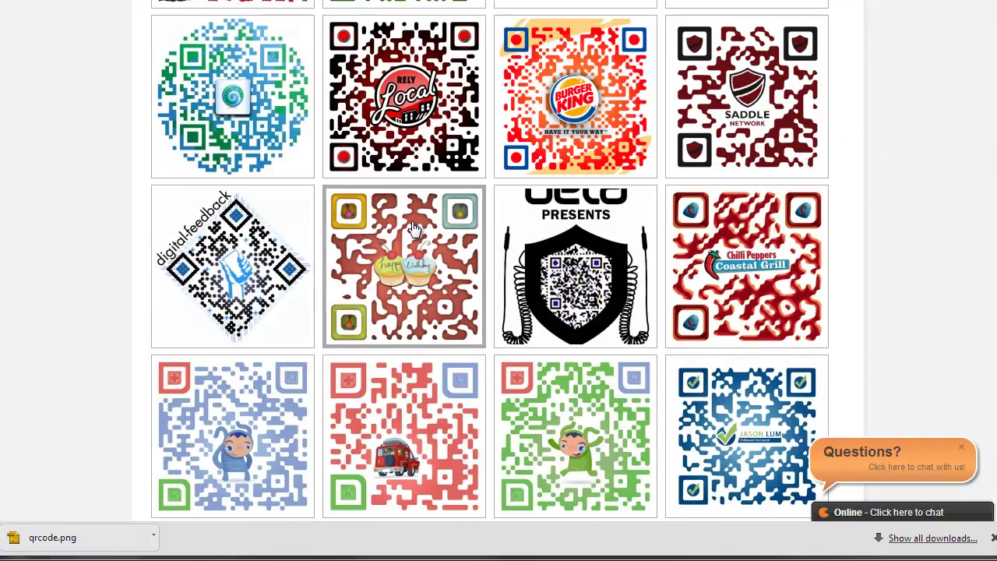